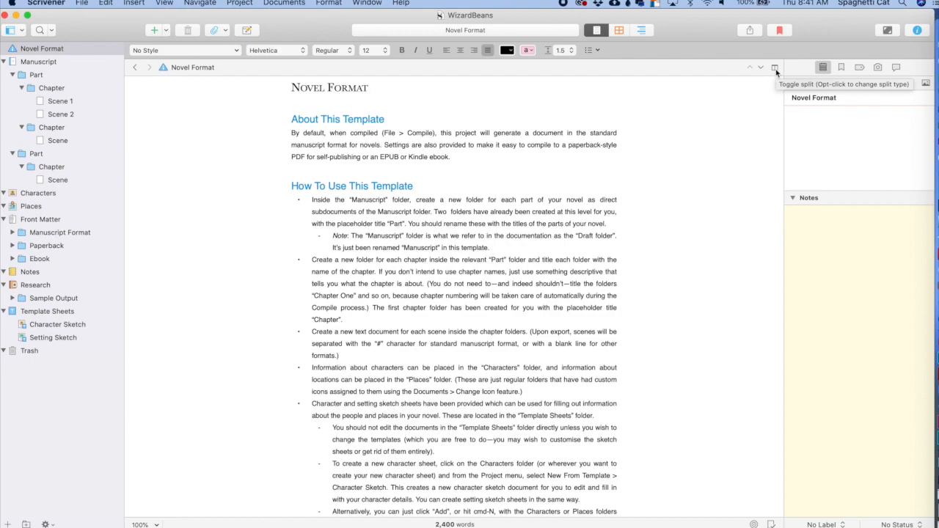
Split the editor into two panes, try the side-by-side arrangement, and set the split back to stacked panes
left_click(776, 69)
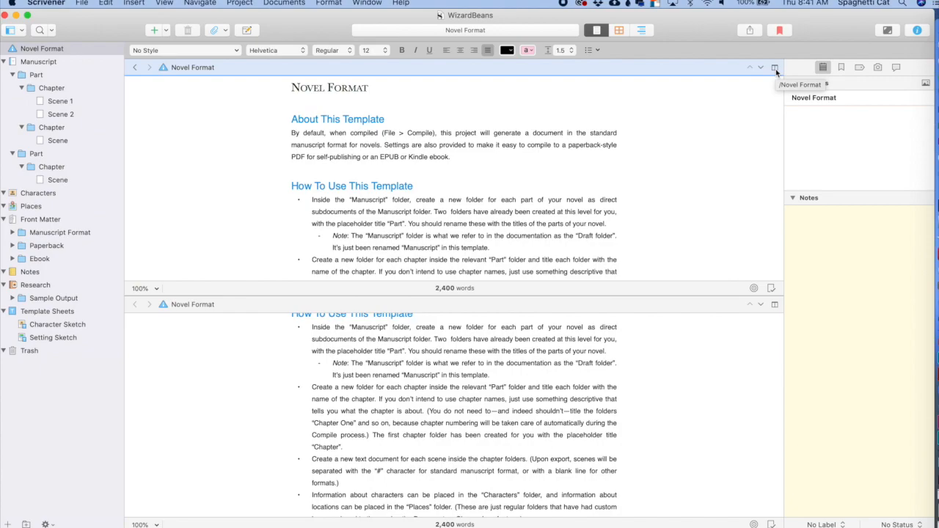
left_click(776, 69, "alt")
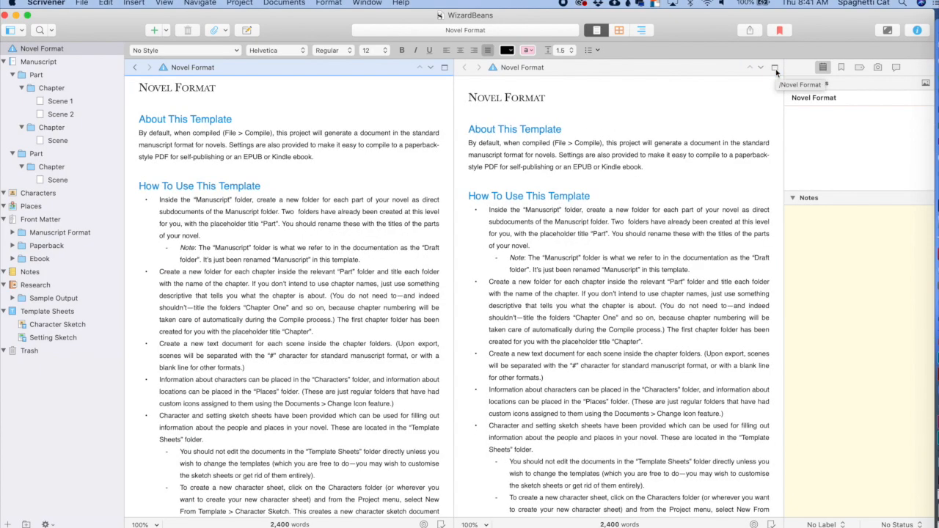
left_click(776, 69, "alt")
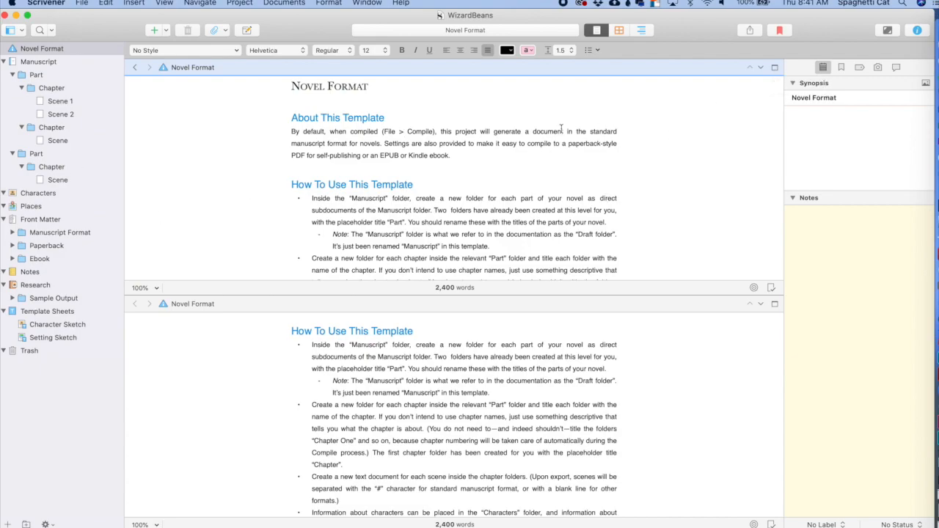
View the first Chapter folder in the lower editor pane as a corkboard, as continuous text and as an outline
left_click(477, 377)
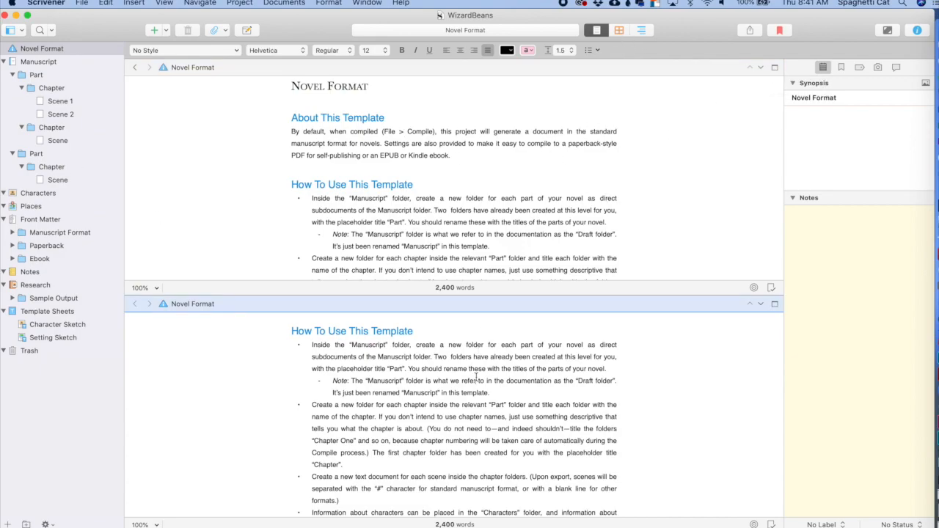
left_click(619, 30)
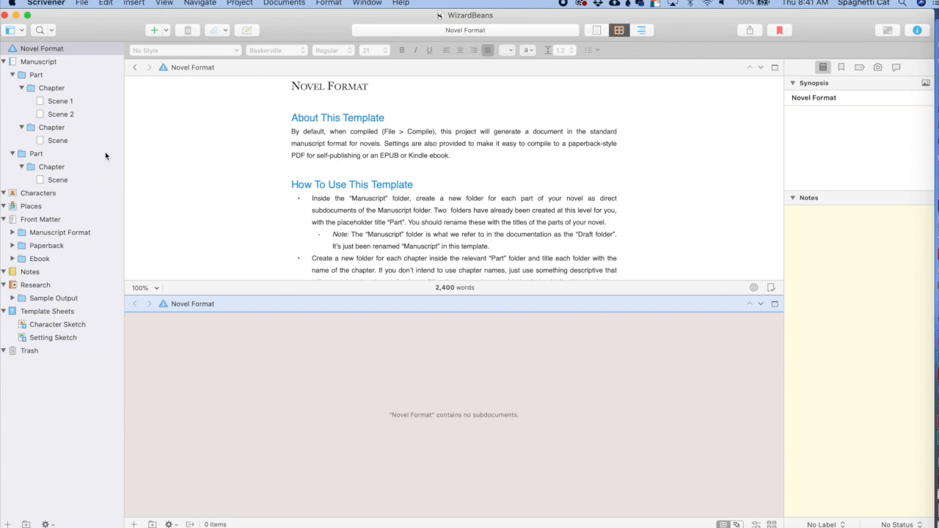
left_click(35, 87)
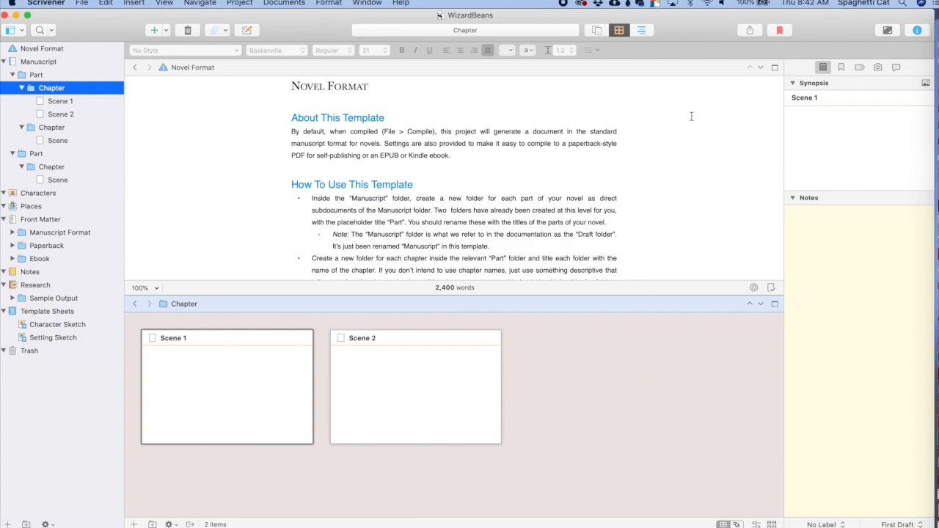
left_click(604, 30)
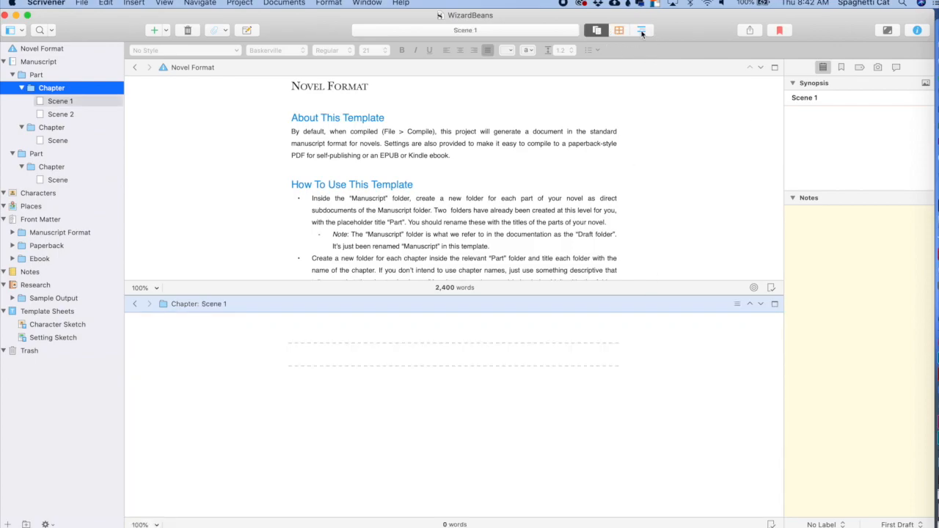
left_click(642, 30)
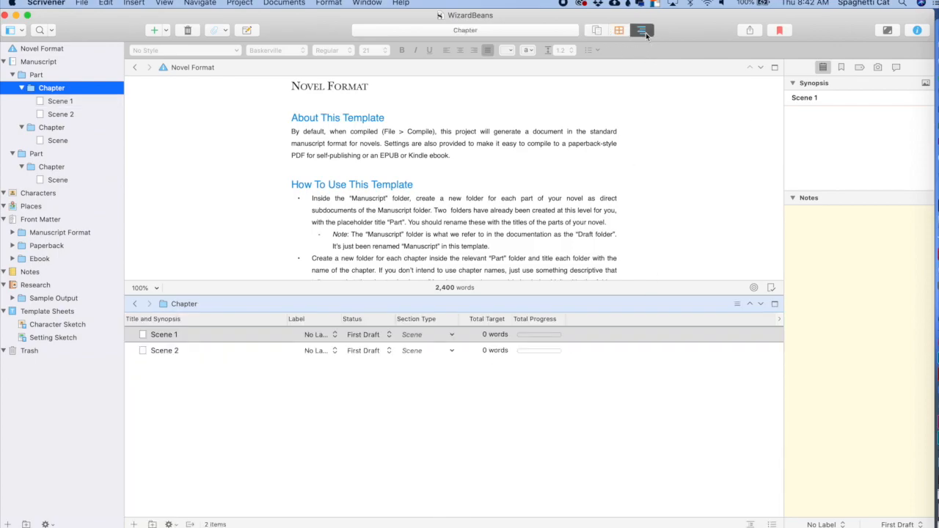
Arrange the editor panes side by side, with Novel Format in one and Scene 1 in the other
left_click(776, 69, "alt")
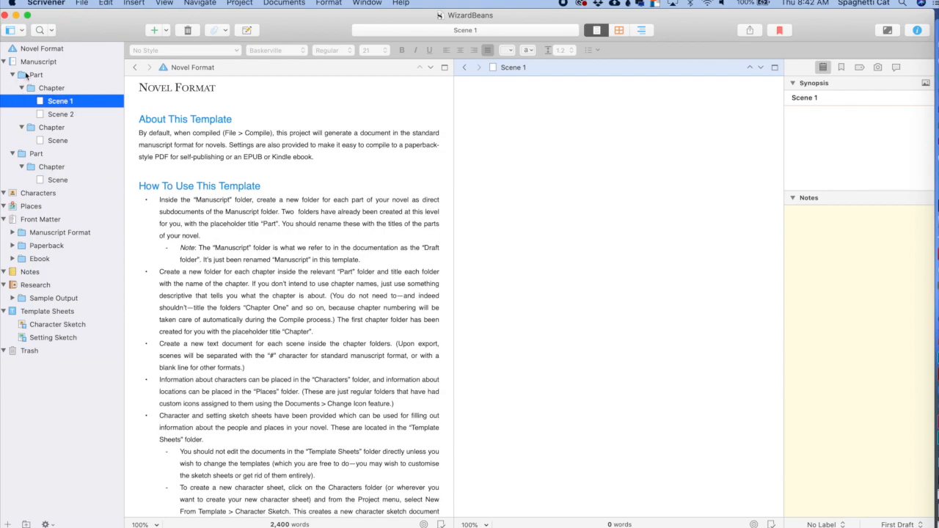
Open the compile settings and review the Part Heading layout of the Manuscript (Times) format, including its editing options
left_click(77, 4)
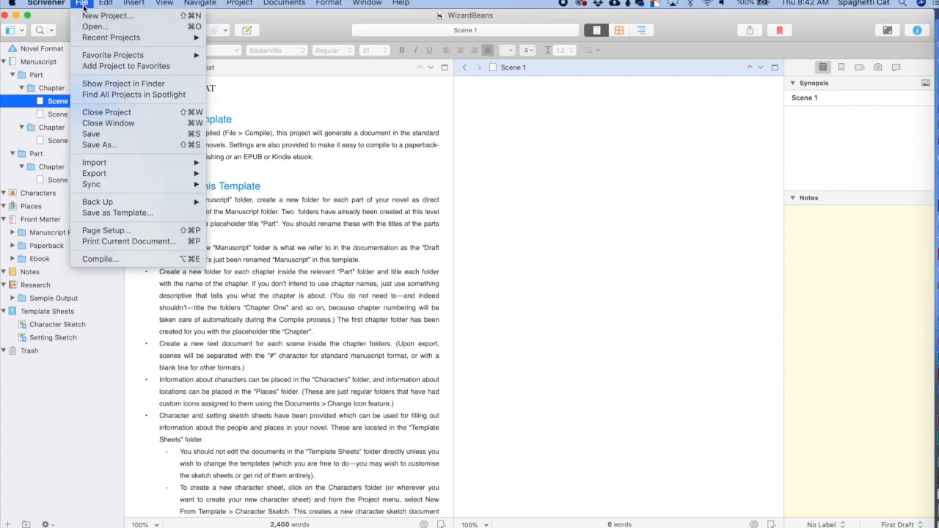
left_click(117, 262)
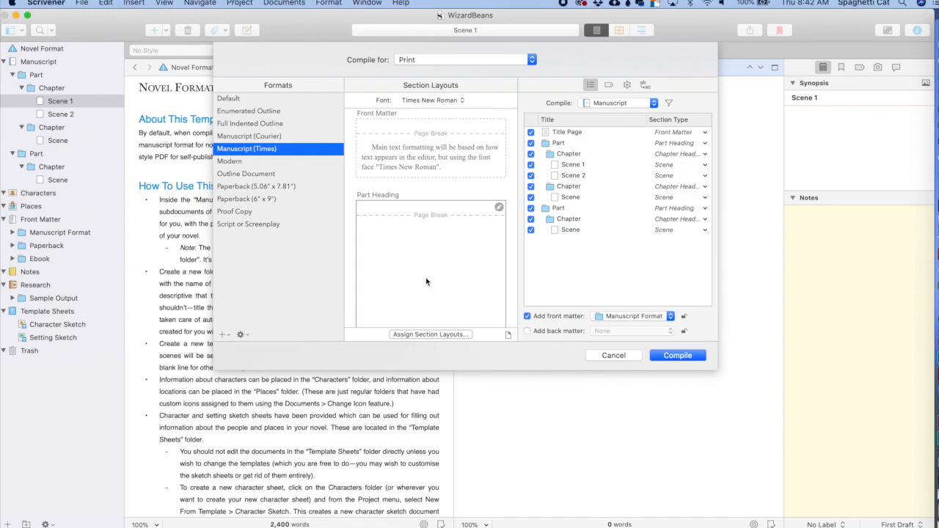
scroll(416, 149, "down", 4)
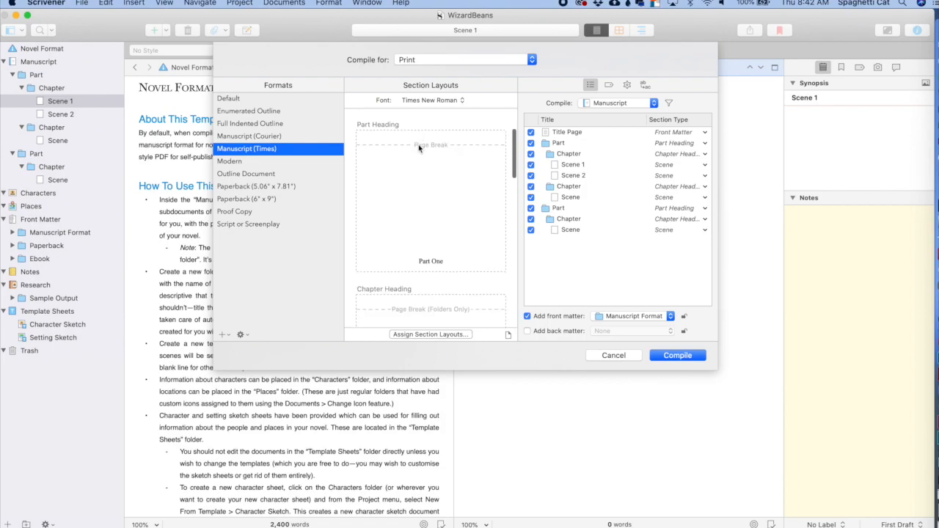
scroll(417, 149, "up", 2)
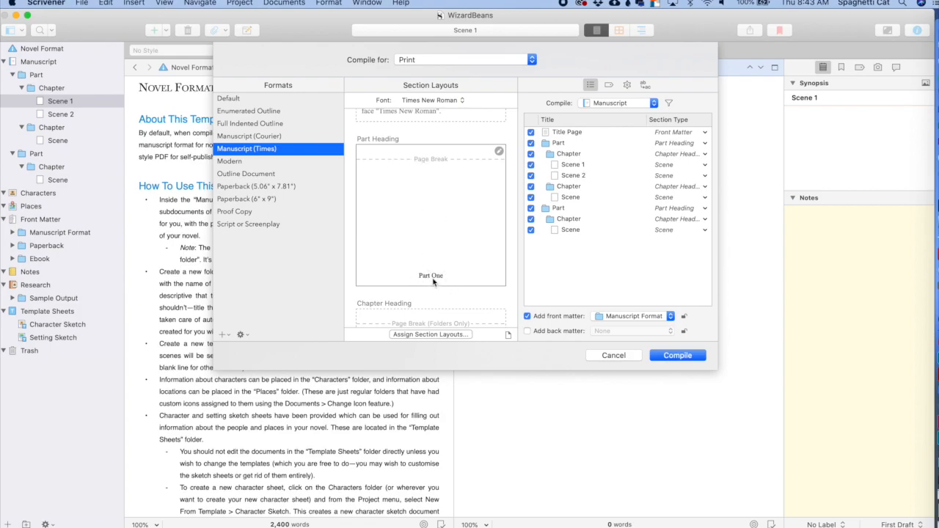
left_click(510, 158)
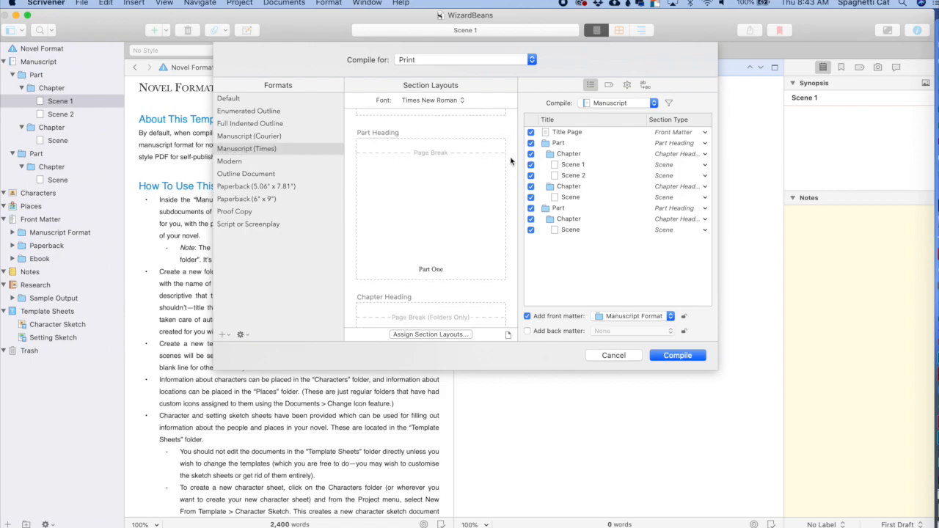
left_click(500, 146)
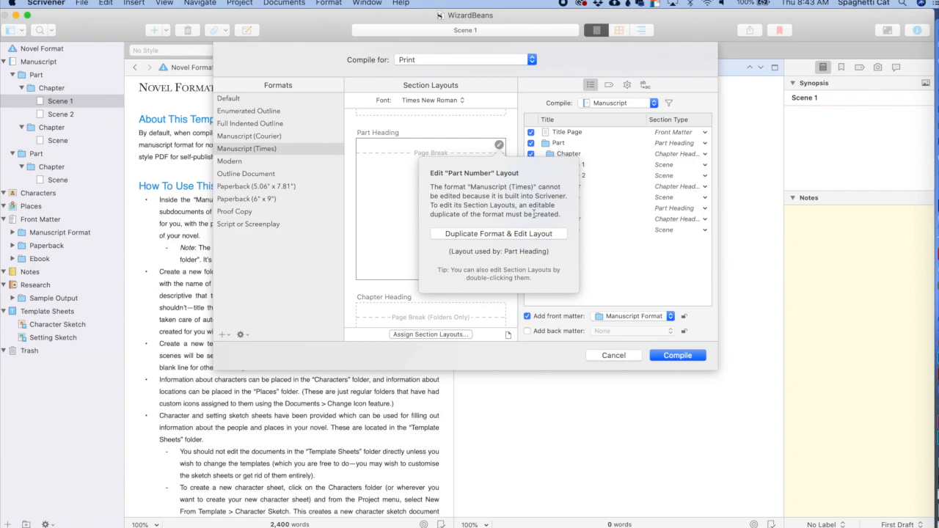
left_click(500, 146)
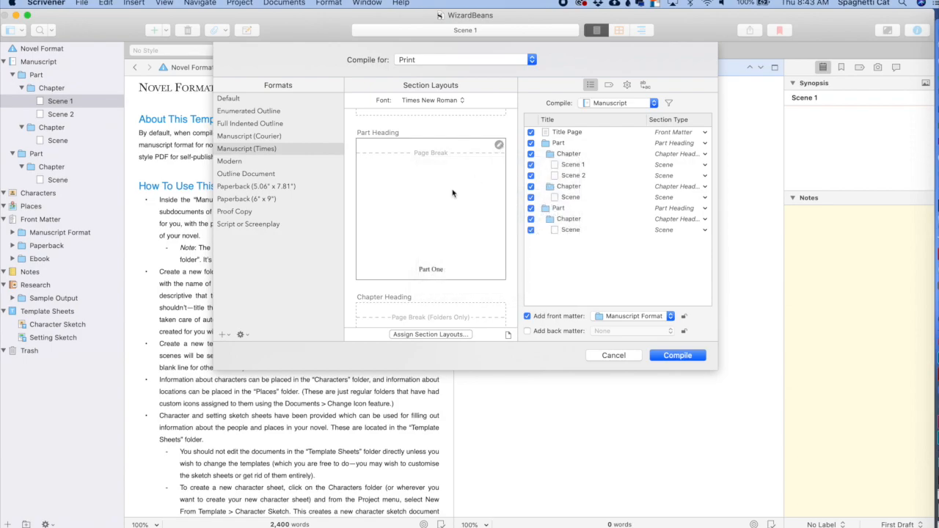
Examine the Chapter Heading and Scene layouts used for the manuscript's contents, and leave the compile settings without compiling
scroll(452, 193, "down", 5)
scroll(441, 223, "down", 3)
scroll(440, 220, "up", 3)
scroll(455, 217, "down", 1)
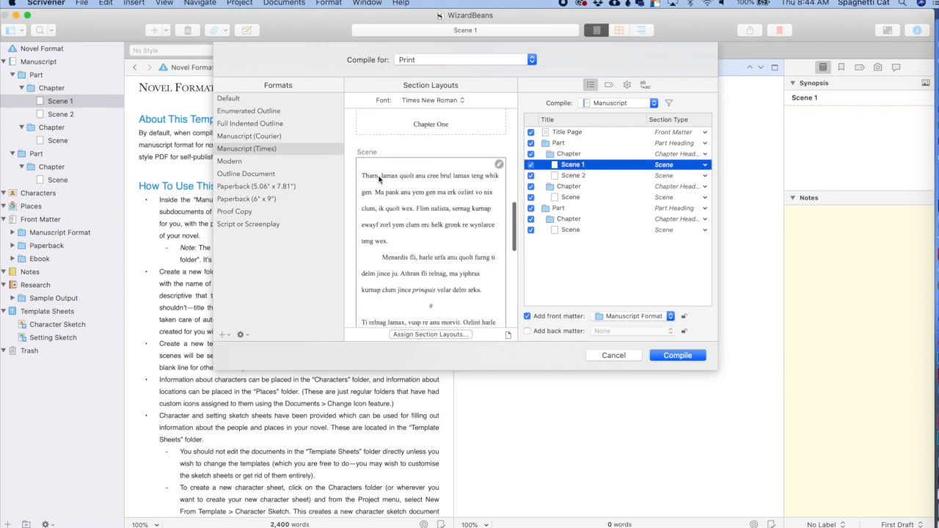
scroll(380, 178, "down", 2)
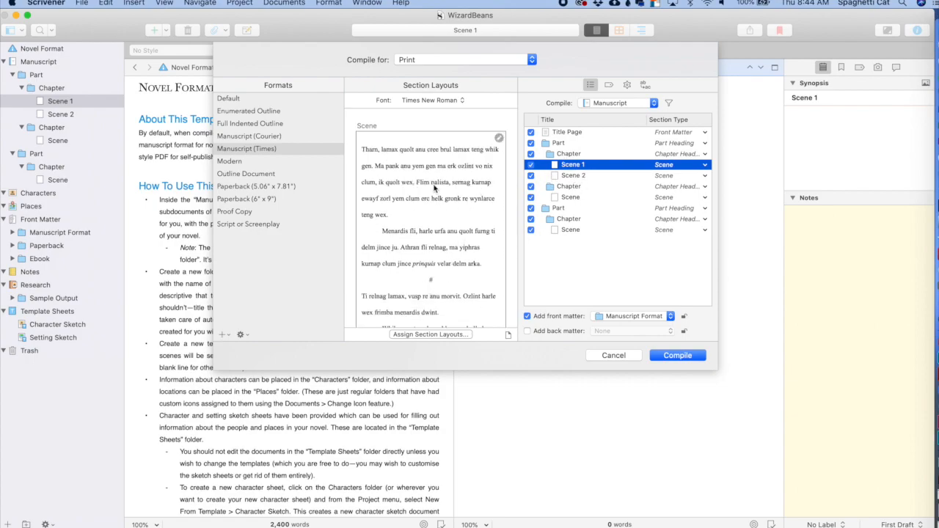
scroll(434, 189, "down", 5)
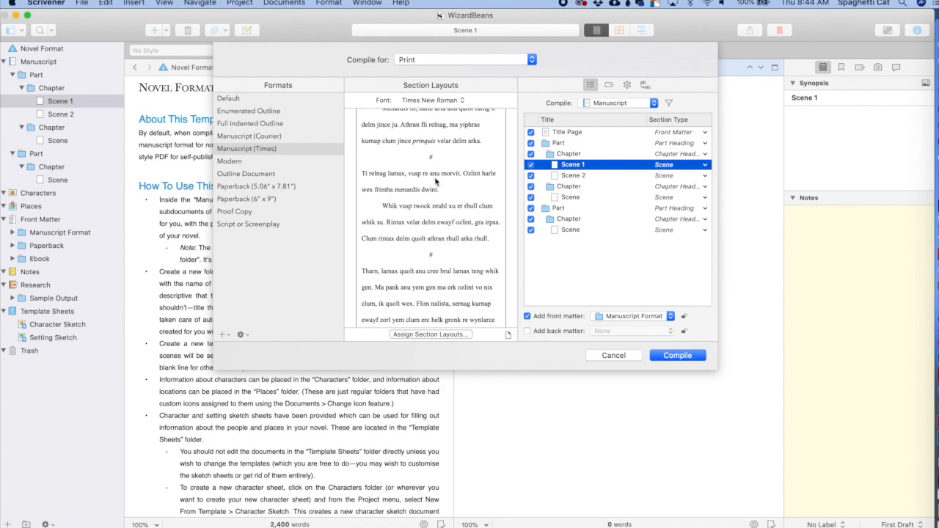
scroll(431, 234, "down", 7)
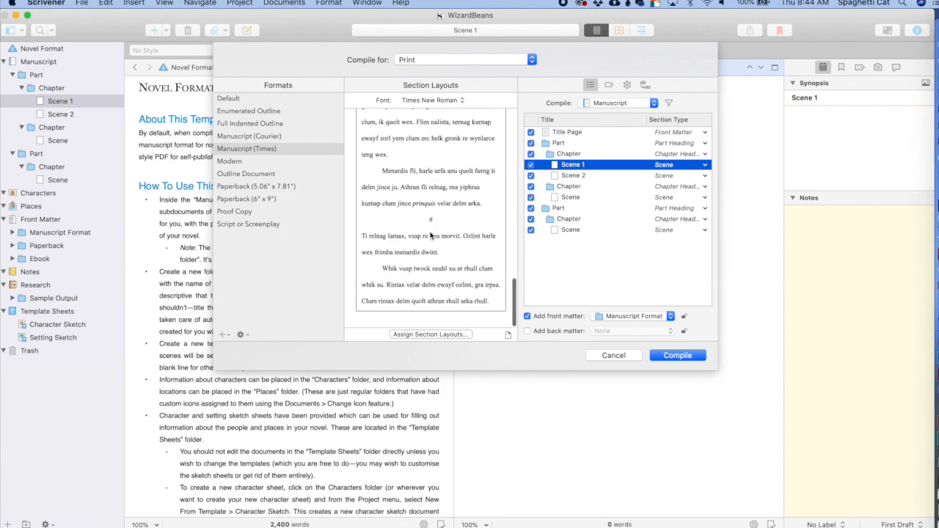
key("Down")
key("Down")
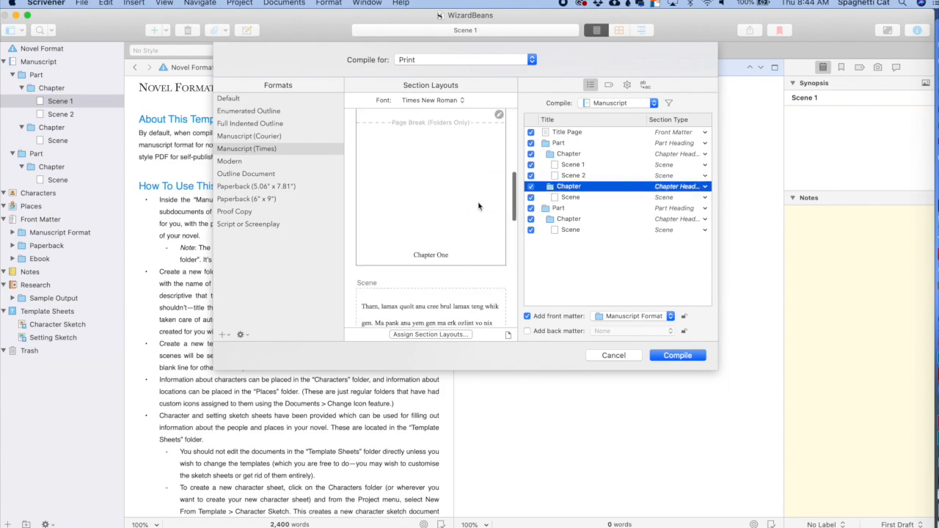
scroll(422, 254, "down", 4)
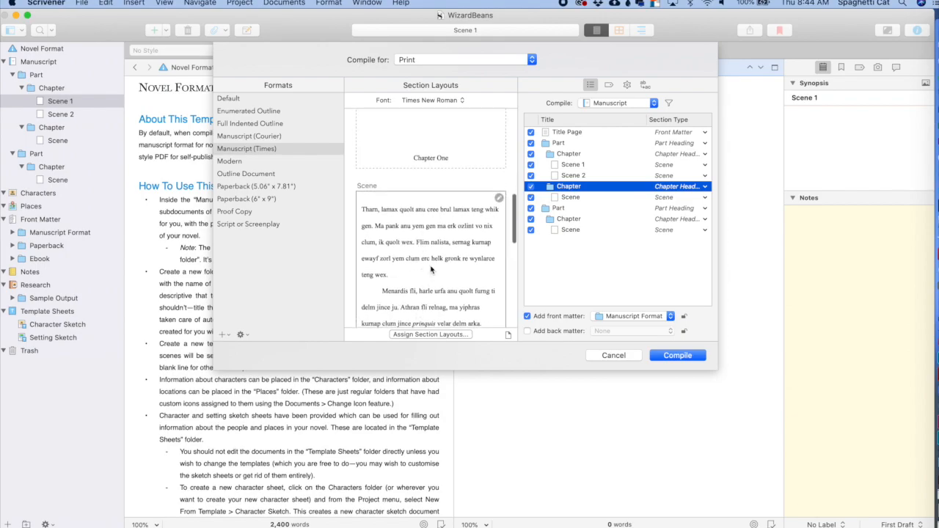
scroll(390, 250, "up", 5)
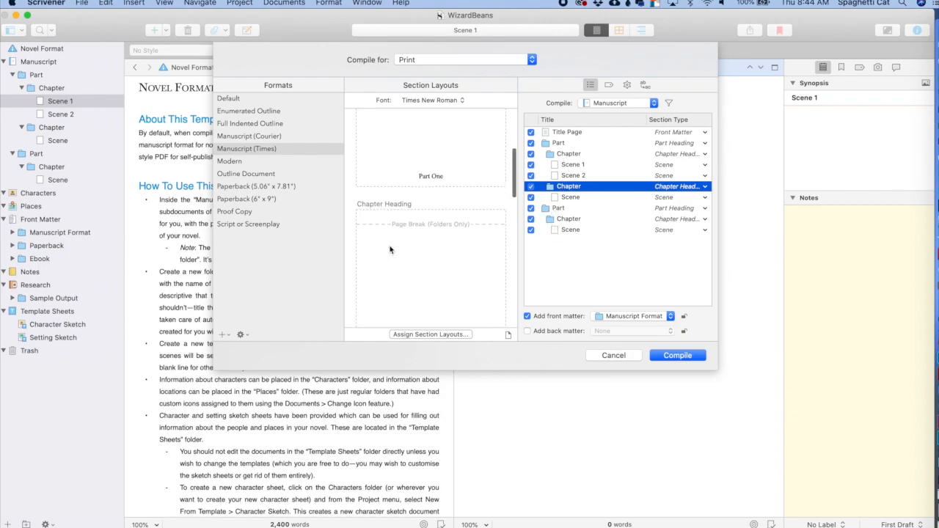
scroll(390, 251, "up", 3)
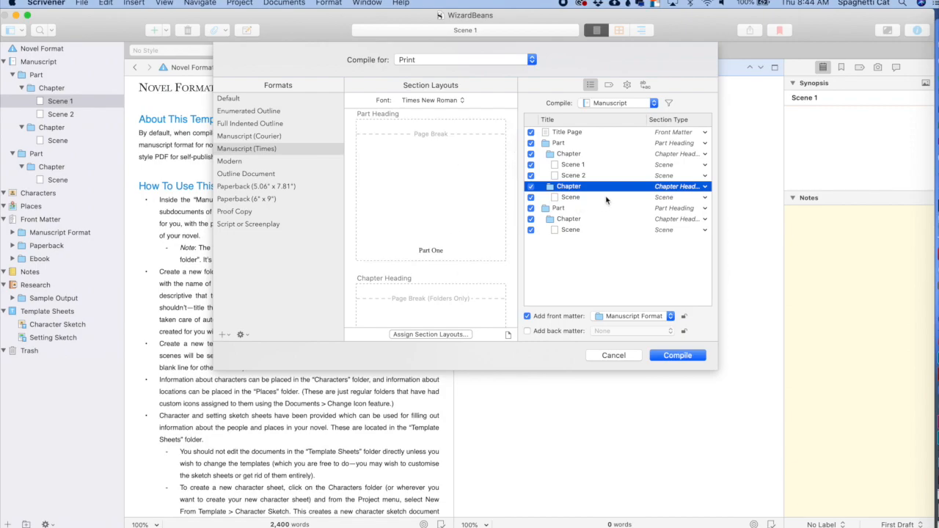
left_click(625, 356)
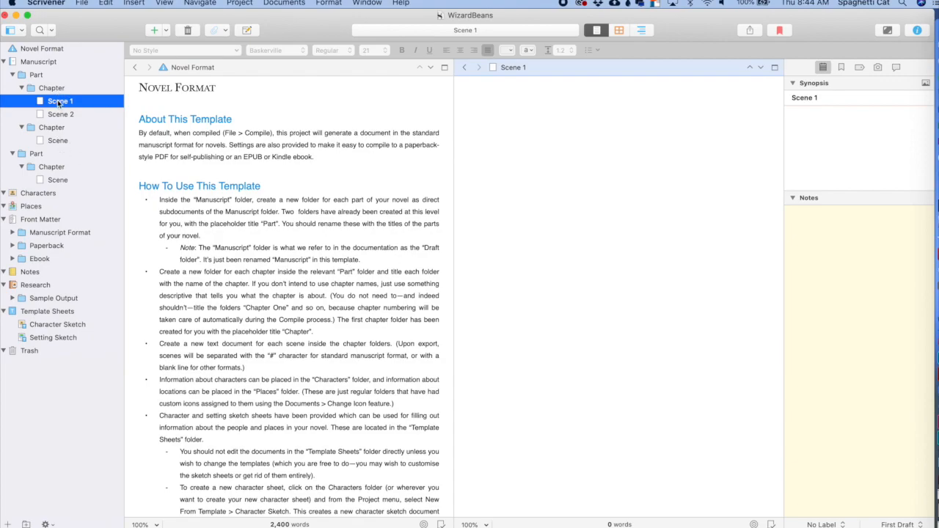
Write "Scene one, things are awesome!" in the Scene 1 document
left_click(546, 182)
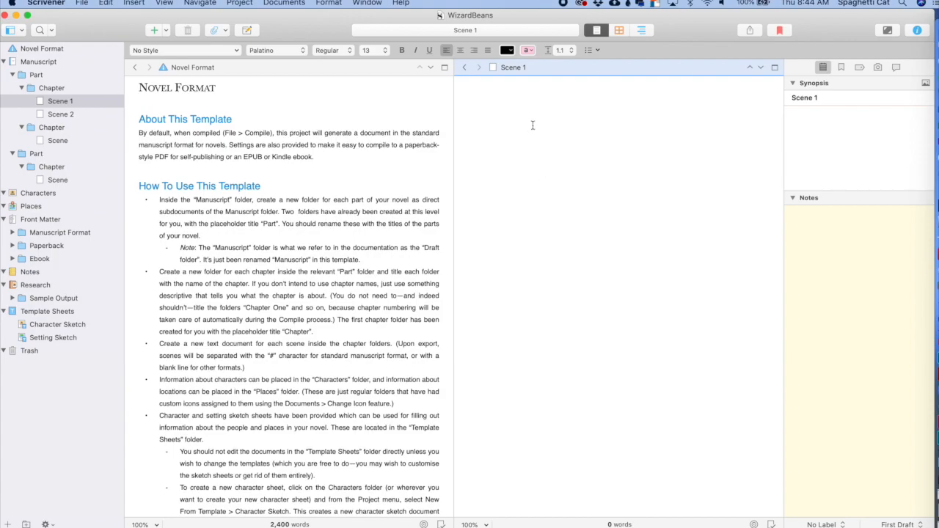
type("Scne")
type("ne o")
type("ne, things are awe")
type("some!")
Toggle the inspector and review Scene 1's bookmarks, its metadata and the section types available for it
left_click(917, 31)
left_click(917, 30)
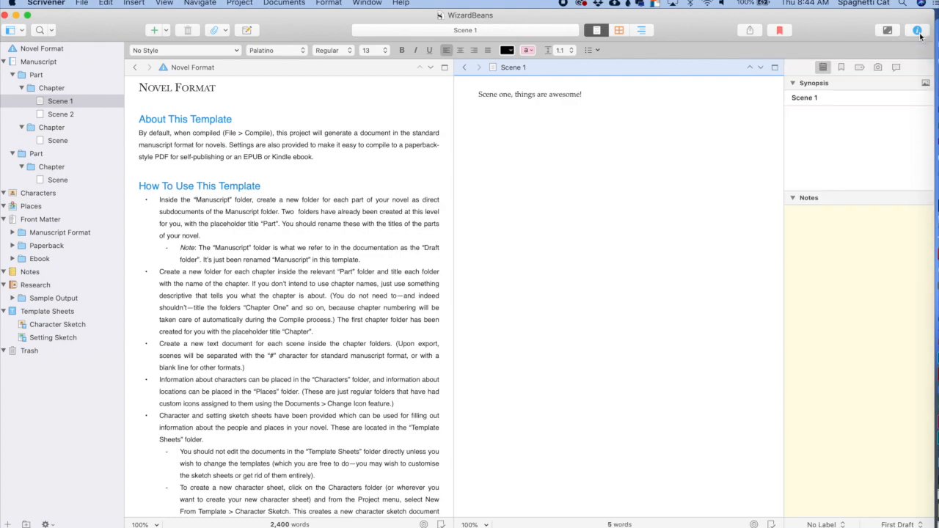
left_click(918, 31)
left_click(918, 31)
left_click(841, 67)
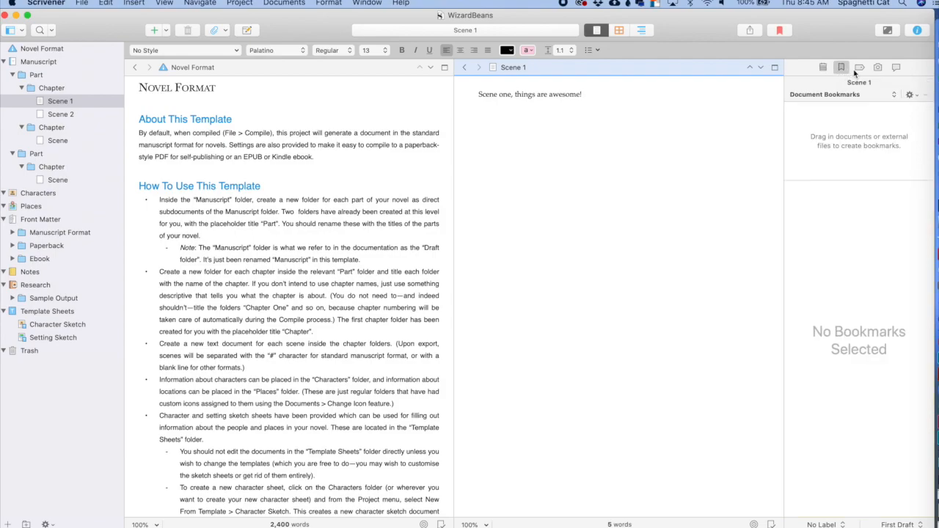
left_click(861, 67)
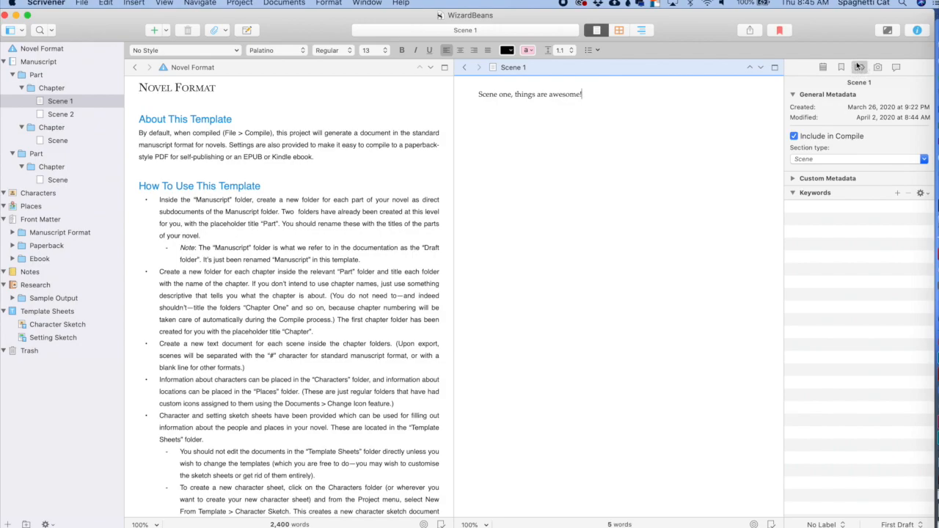
left_click(840, 160)
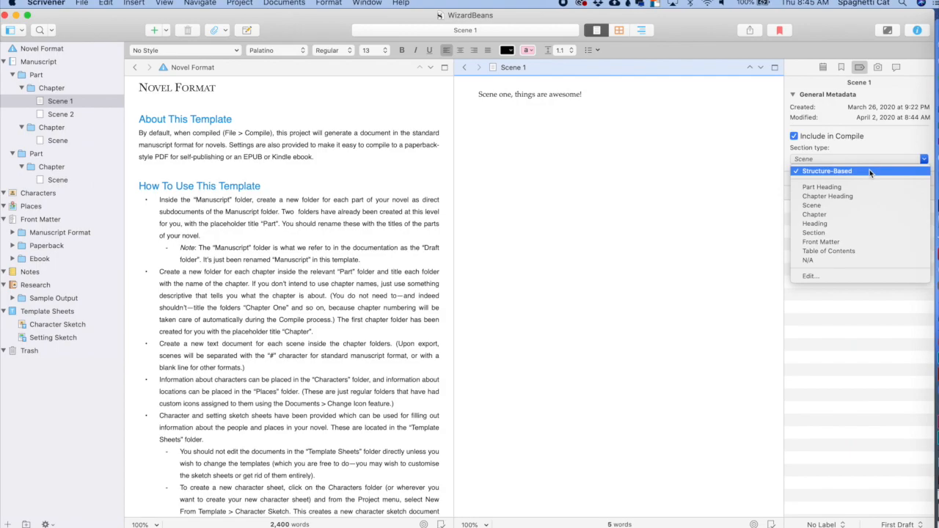
left_click(841, 356)
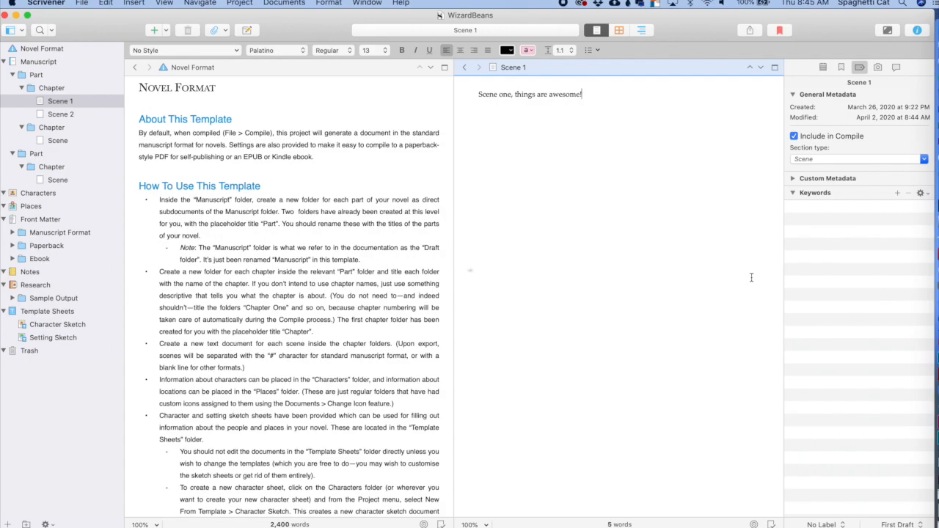
Add a new document from the Character Sketch template to the Characters folder
left_click(26, 195)
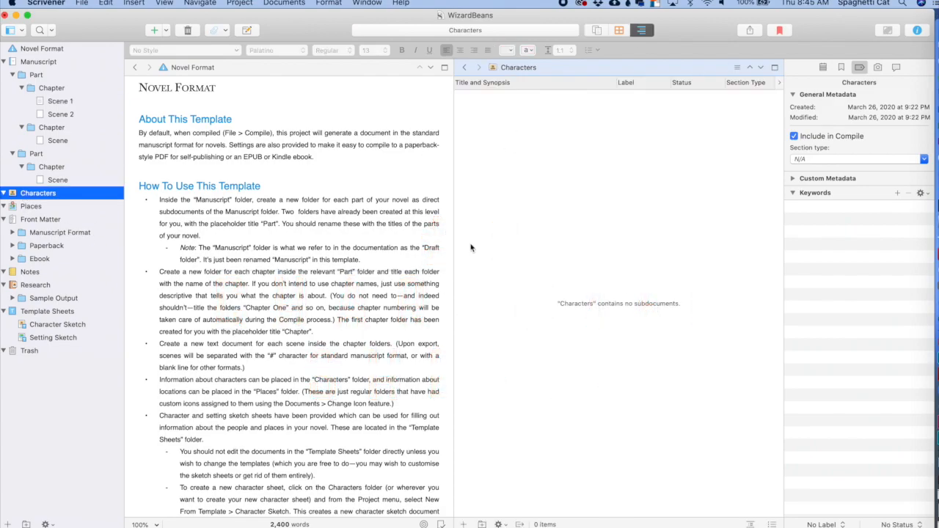
left_click(603, 31)
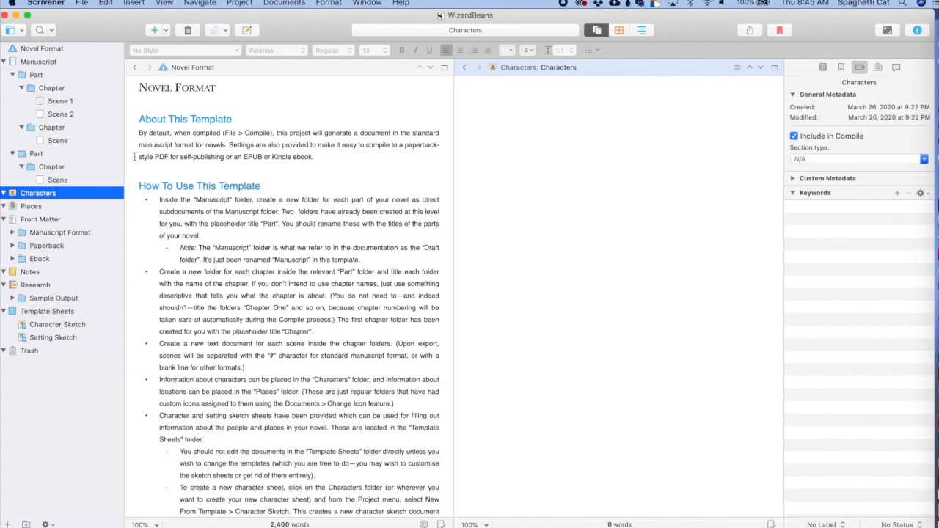
right_click(43, 196)
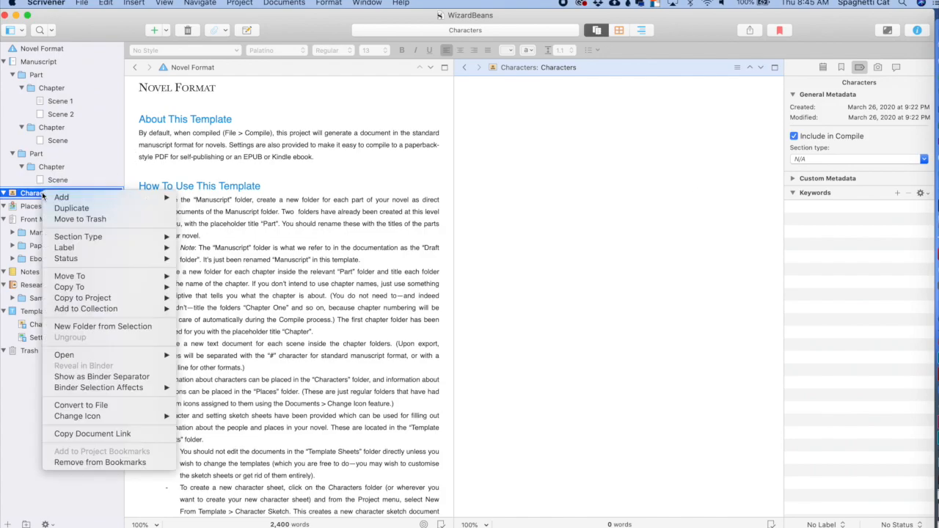
mouse_move(62, 197)
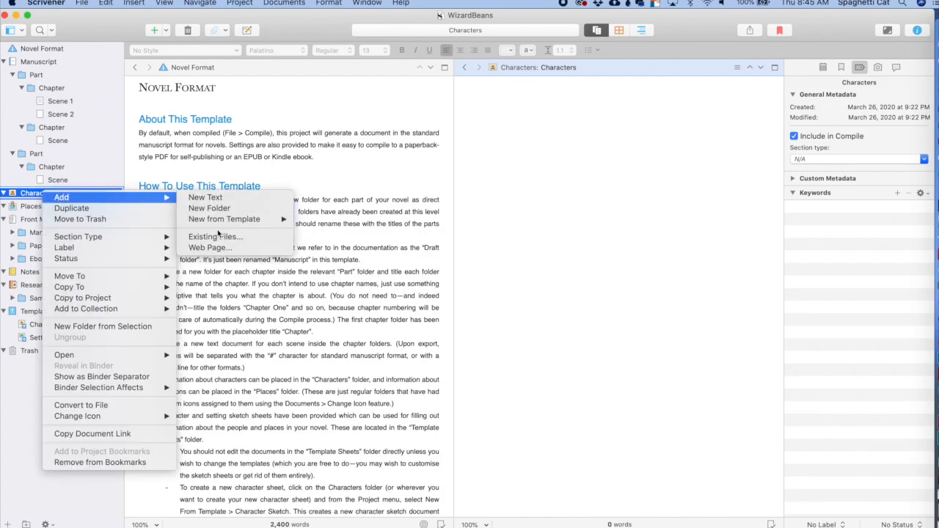
mouse_move(225, 219)
left_click(356, 220)
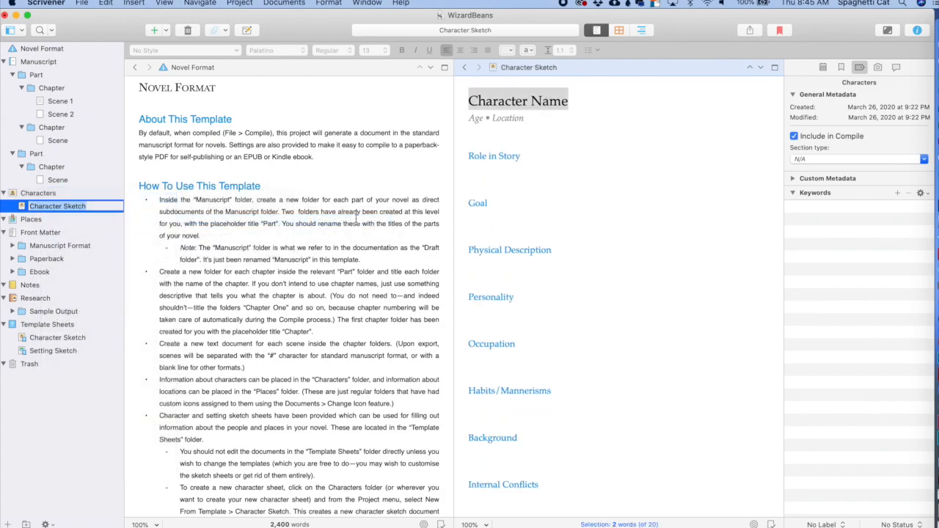
Fill in the character sketch's heading with the name "Mr. Beans", the age 10,007 and the location Texas
left_click(538, 99)
left_click_drag(569, 101, 470, 101)
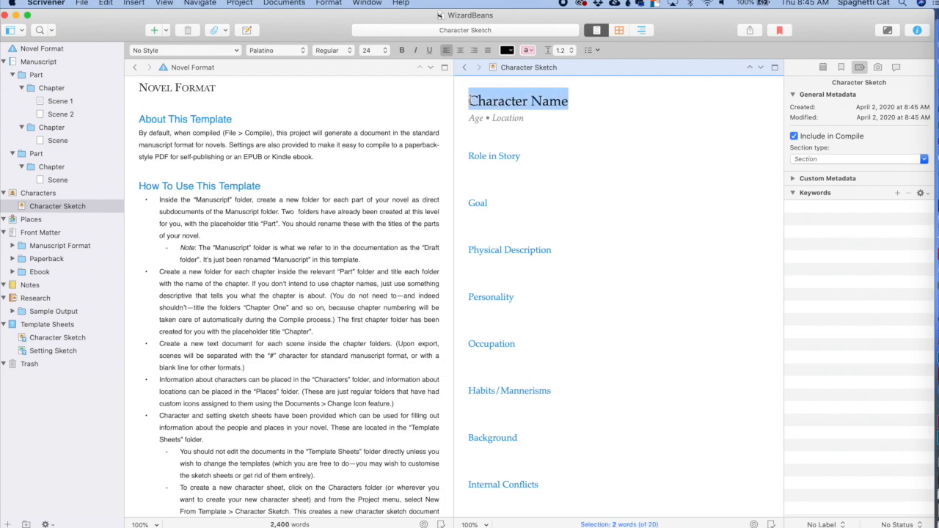
type("Mr.B")
key("BackSpace")
type("Beans")
left_click(480, 117)
double_click(481, 116)
type("10,00")
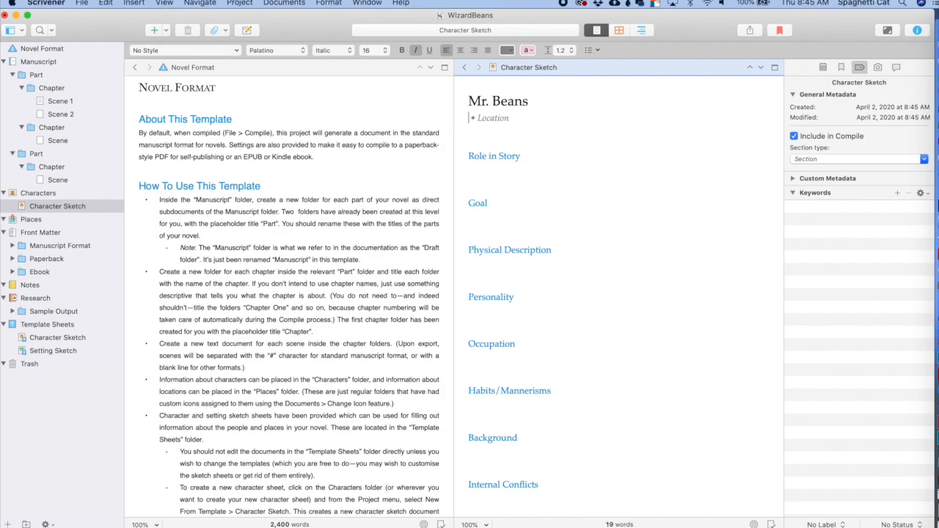
type("7")
double_click(522, 119)
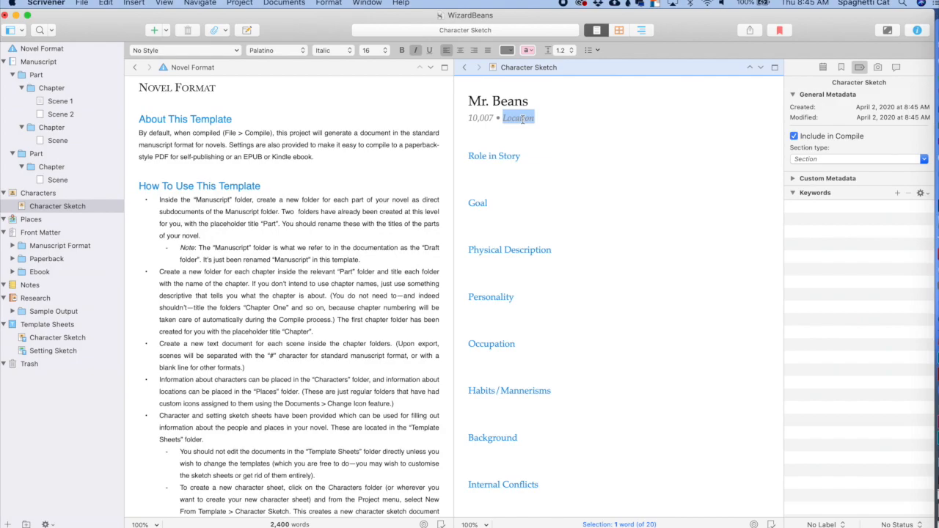
type("Texas")
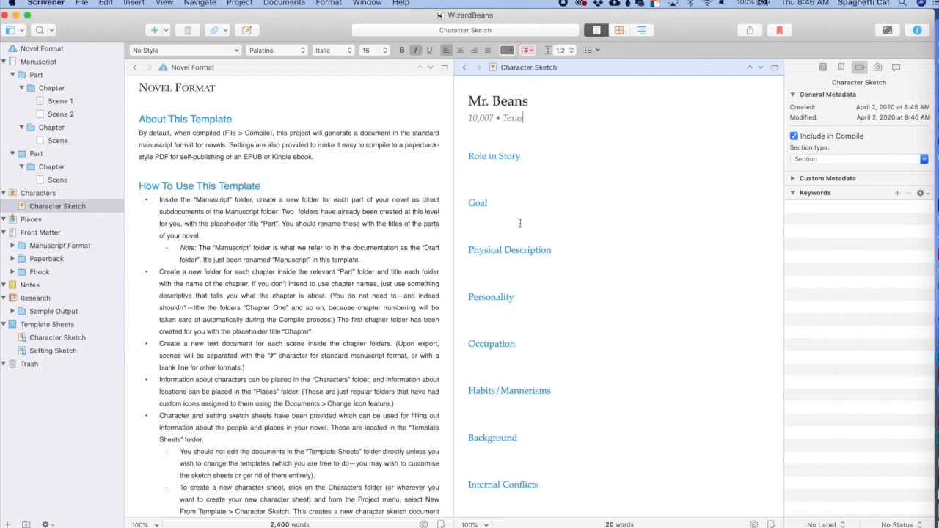
Write "Loves Beanie Babies" under Personality and "Wizard" under Occupation in the character sketch
scroll(521, 171, "down", 5)
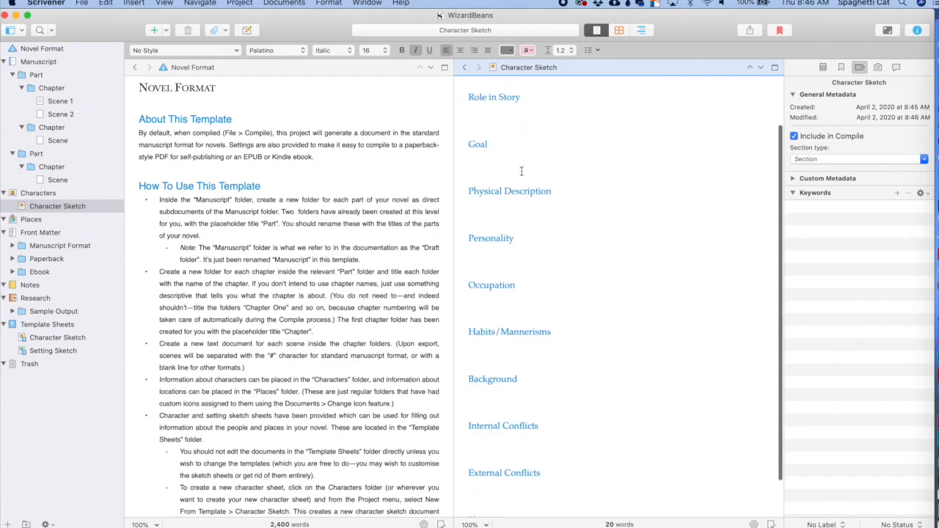
scroll(521, 171, "up", 5)
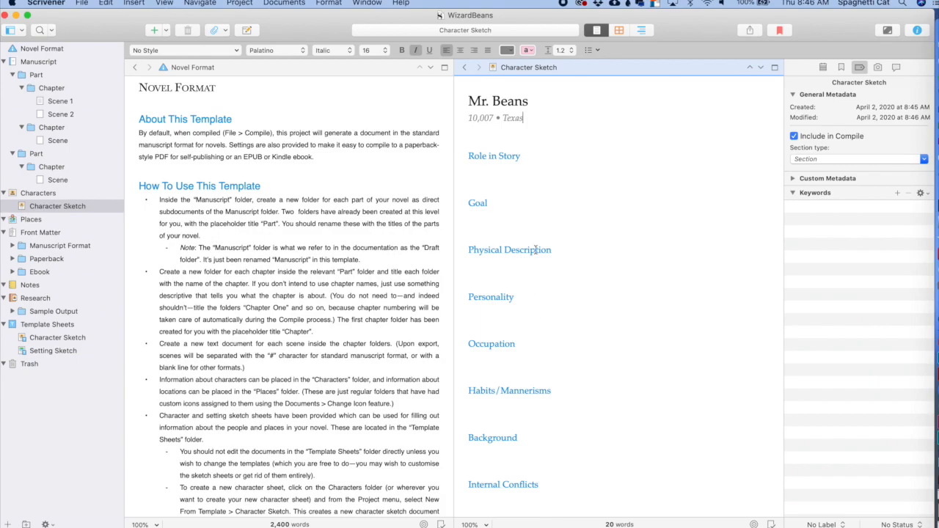
left_click(513, 304)
type("Loves Beanie Babies")
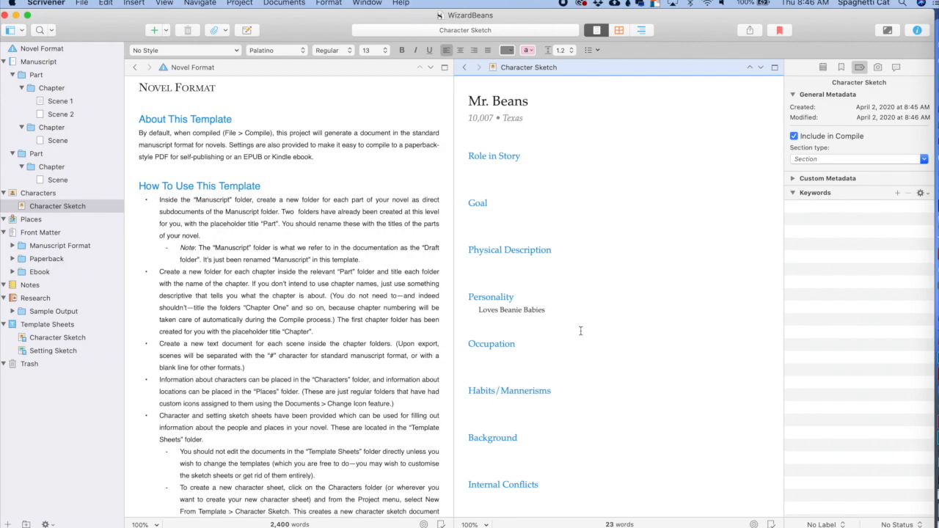
left_click(496, 357)
type("Wizard")
List "Agoraphobic" and "Doesn't like shaking hands" on separate lines under Habits/Mannerisms
type("Agorapho")
type("bic")
key("Return")
type("Doesn't")
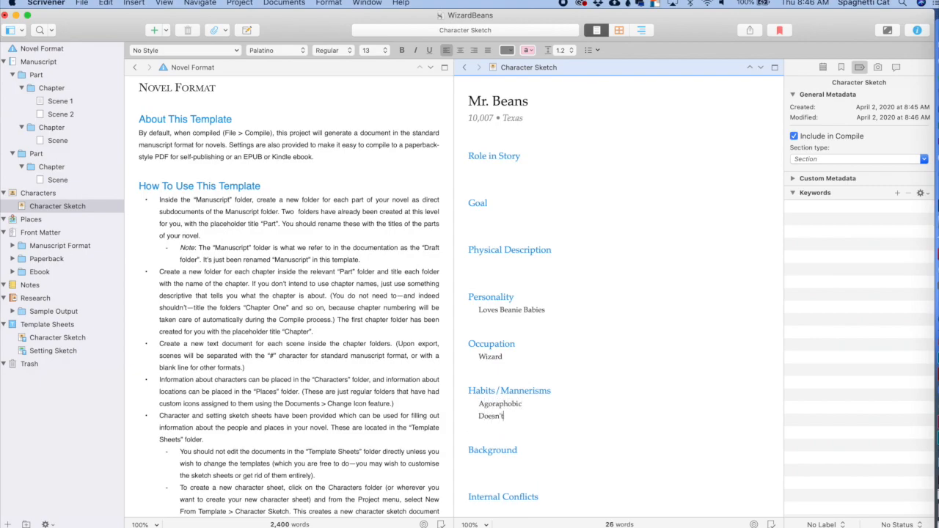
type(" like shaking hands")
Rename the character sketch document in the binder to "Mr. Beans"
left_click(47, 206)
type("Mr. Beans")
key("Return")
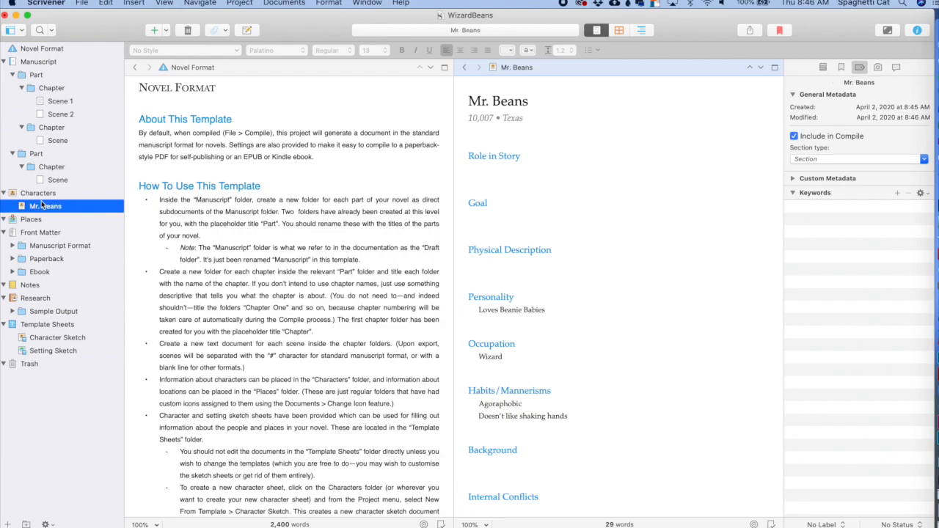
Add a second Character Sketch from the template to the Characters folder and head it "Jerry the Bad Guy"
left_click(42, 198)
right_click(42, 197)
mouse_move(79, 201)
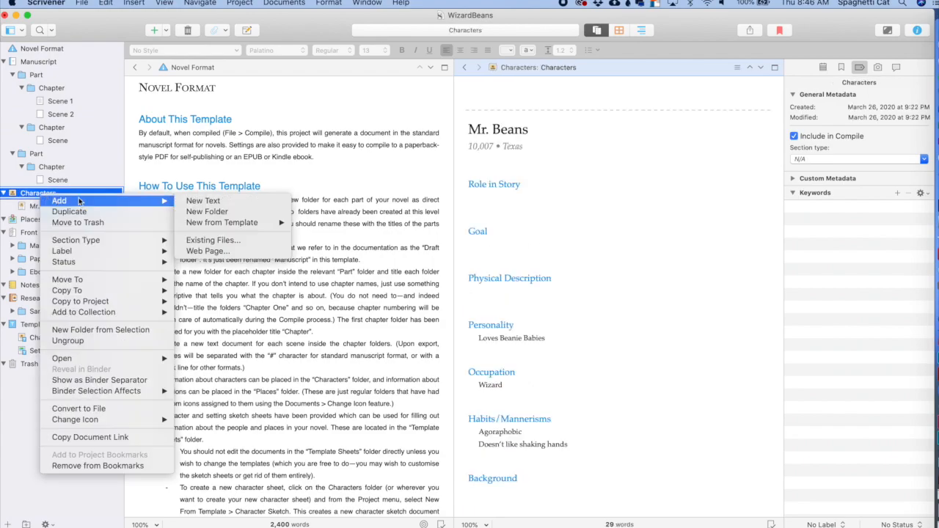
mouse_move(220, 225)
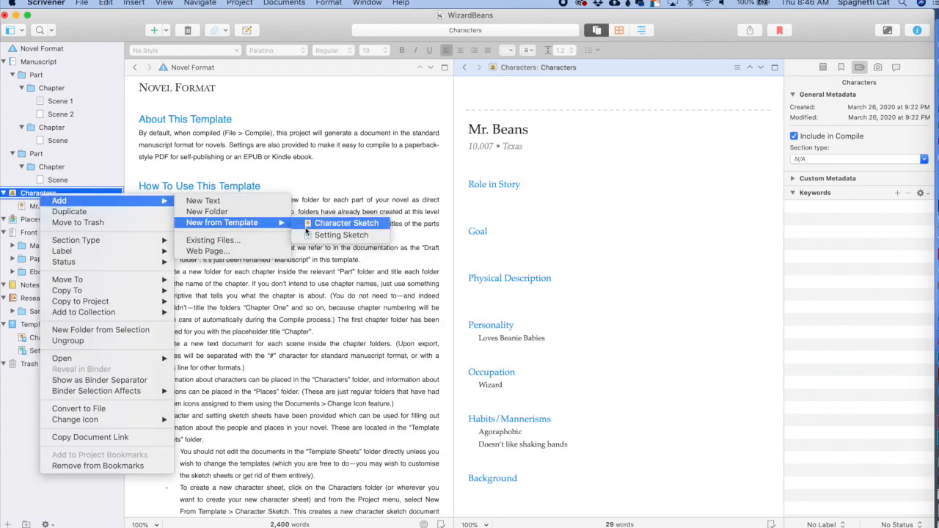
left_click(317, 224)
left_click_drag(569, 101, 470, 101)
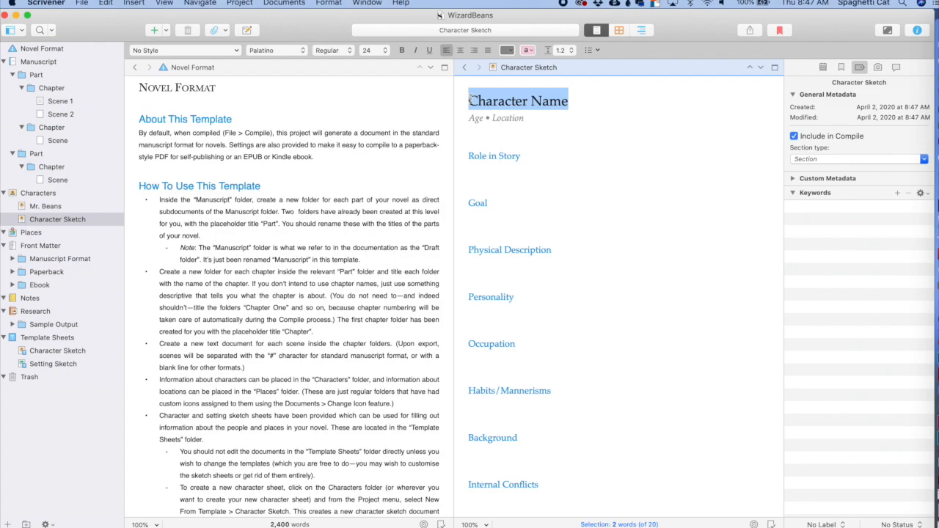
type("Jerr")
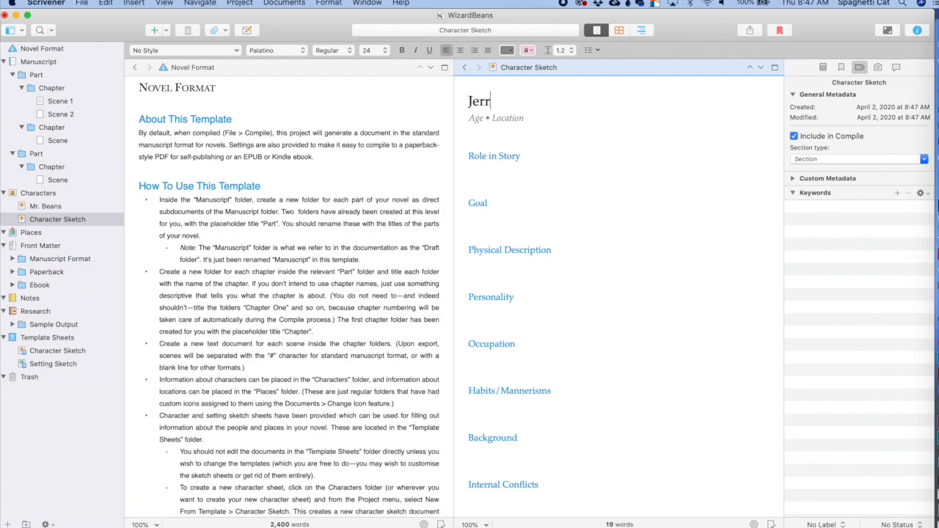
type("y the Baf Guy")
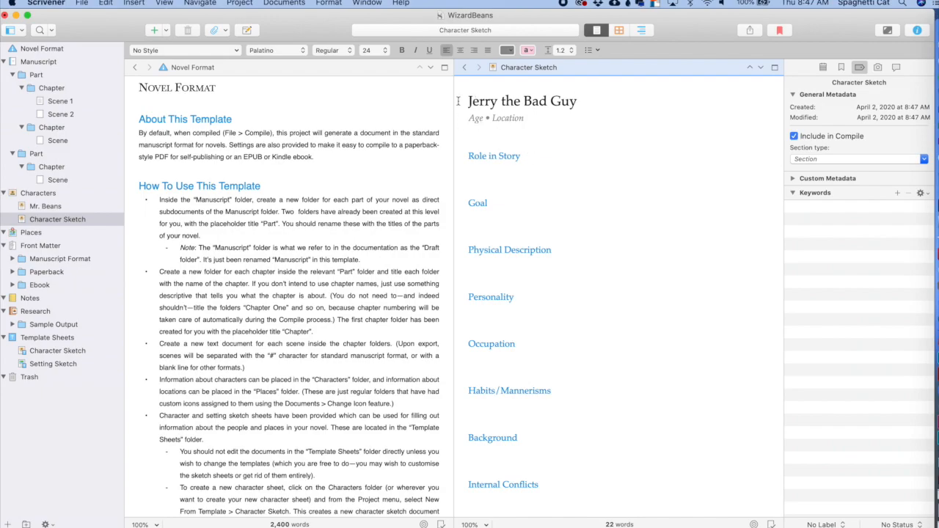
Rename the second character sketch document in the binder to "Jerry"
double_click(38, 219)
type("Jerr")
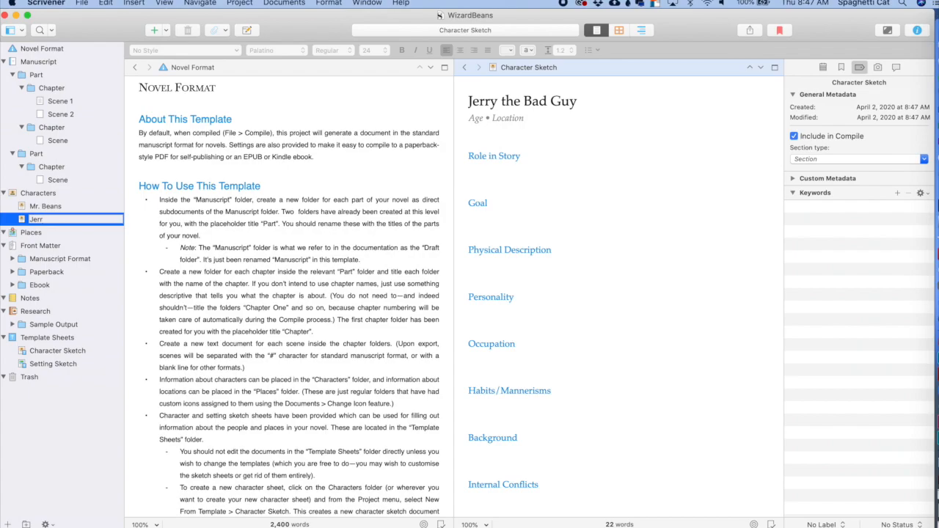
type("y")
key("Return")
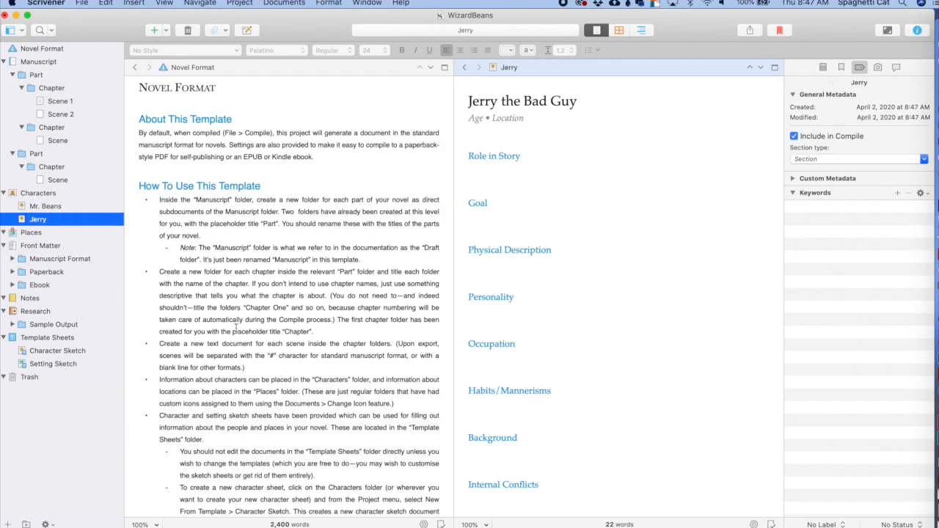
Review the Characters folder and the Mr. Beans sheet, including its synopsis image area and notes in the inspector
left_click(48, 195)
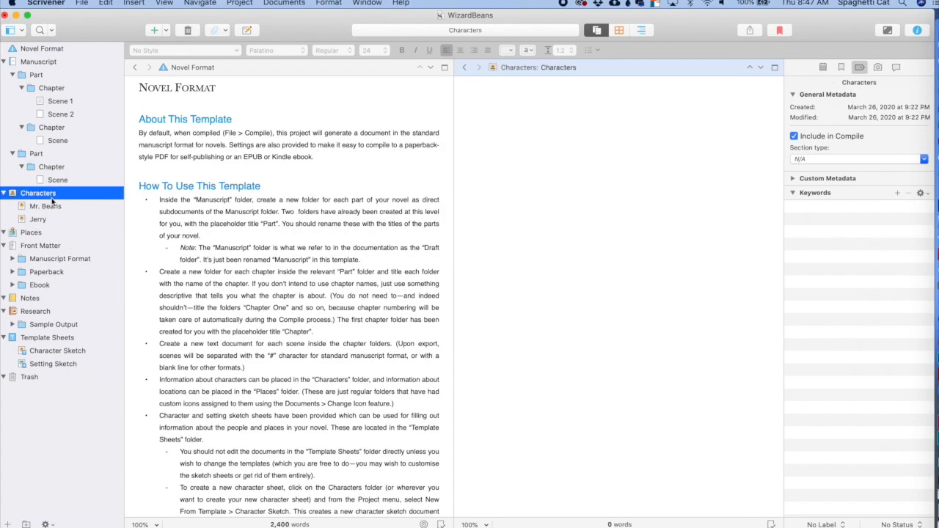
left_click(45, 206)
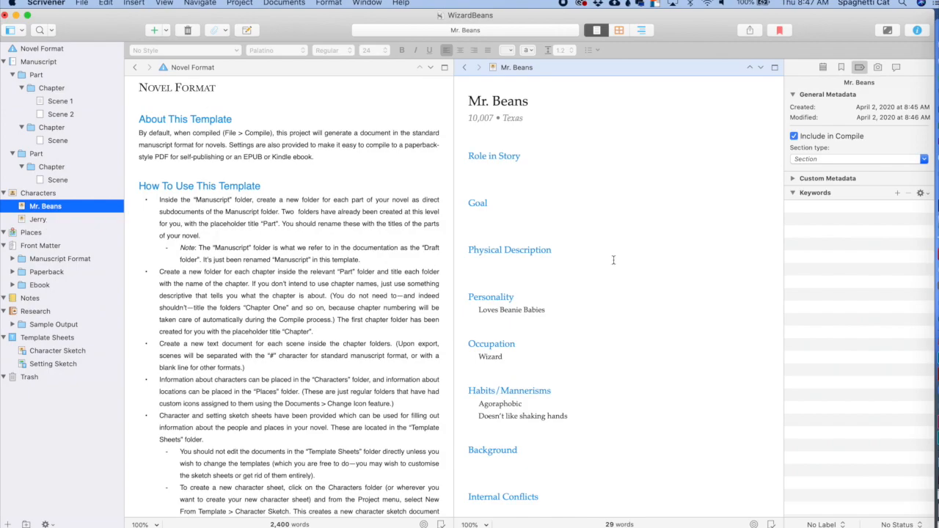
scroll(613, 260, "down", 2)
scroll(614, 260, "up", 1)
left_click(879, 67)
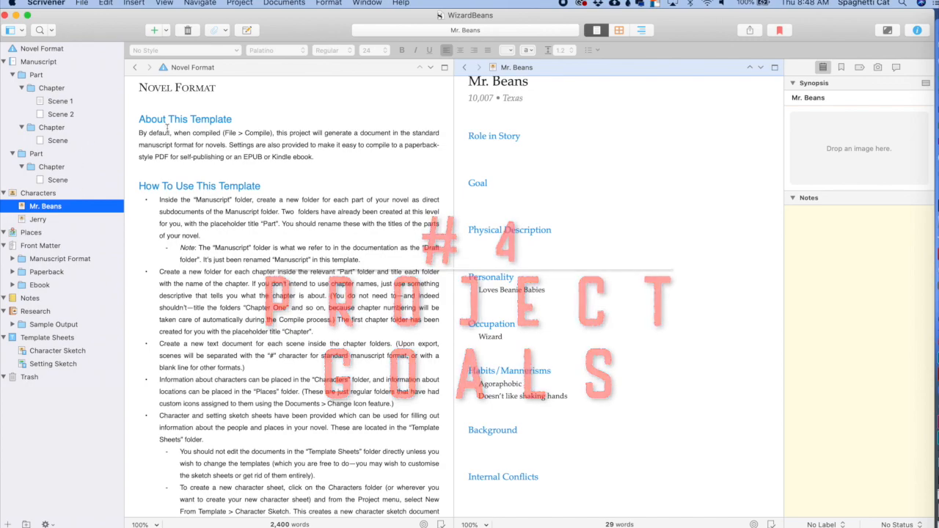
Show the project targets and set the manuscript target to 90,000 words
left_click(249, 3)
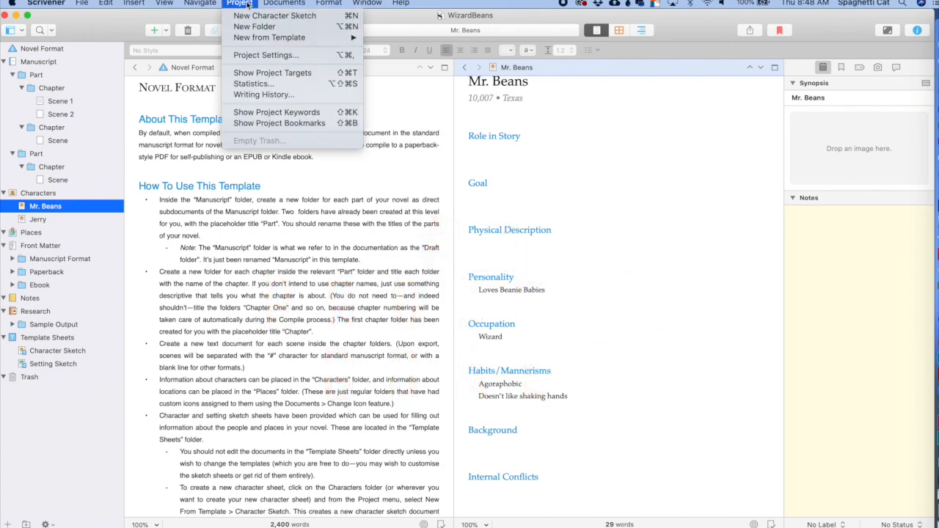
left_click(265, 74)
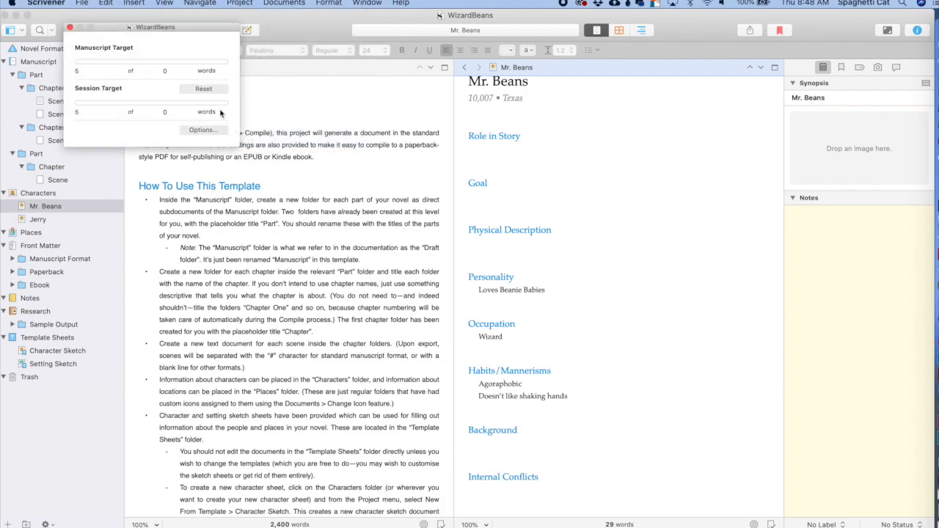
left_click_drag(166, 32, 735, 52)
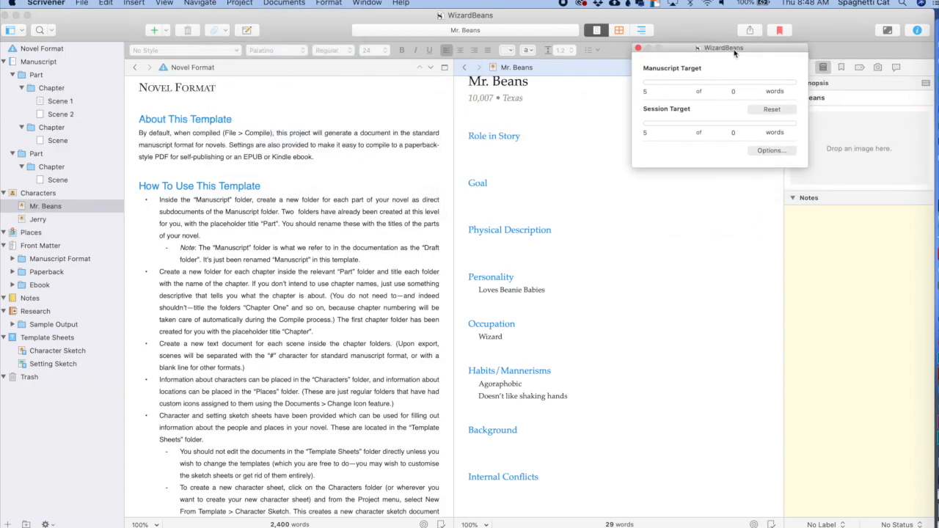
left_click(736, 91)
left_click(734, 91)
type("900000")
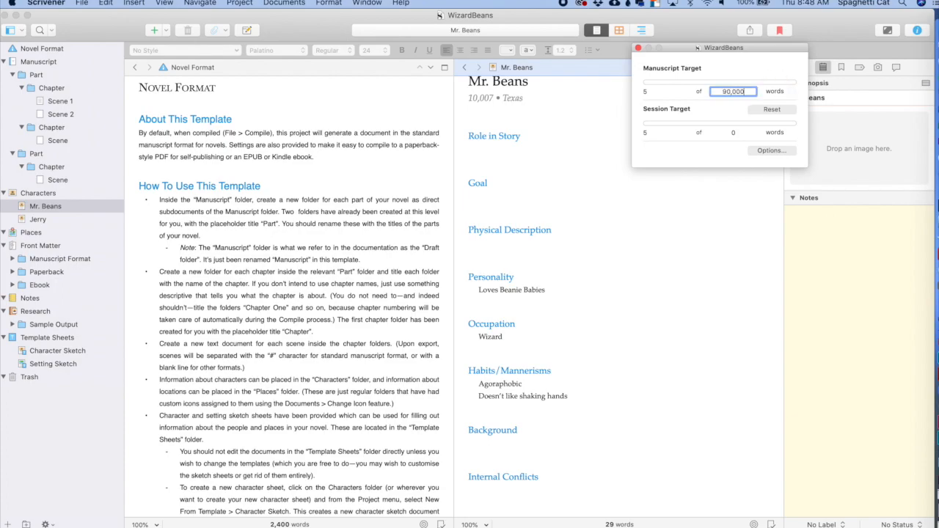
key("Return")
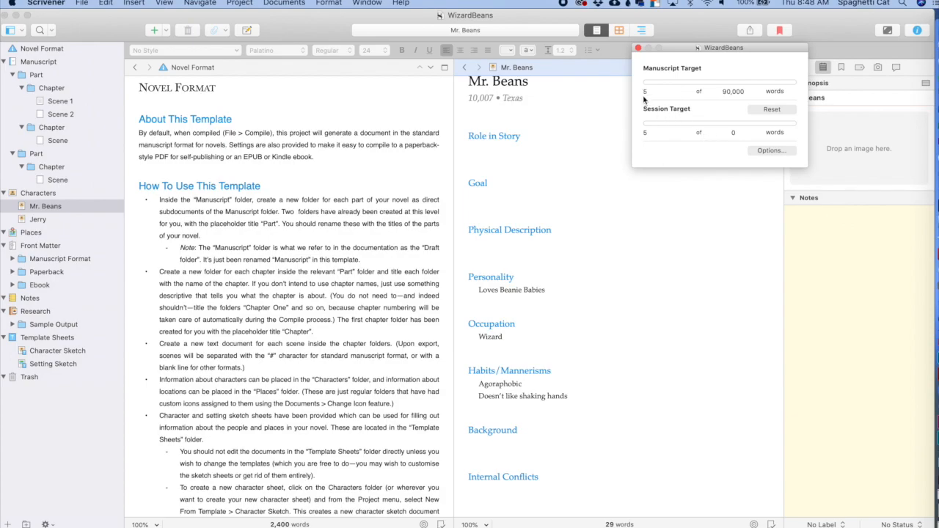
Set the session target to 1,667 words
left_click(732, 132)
left_click(740, 132)
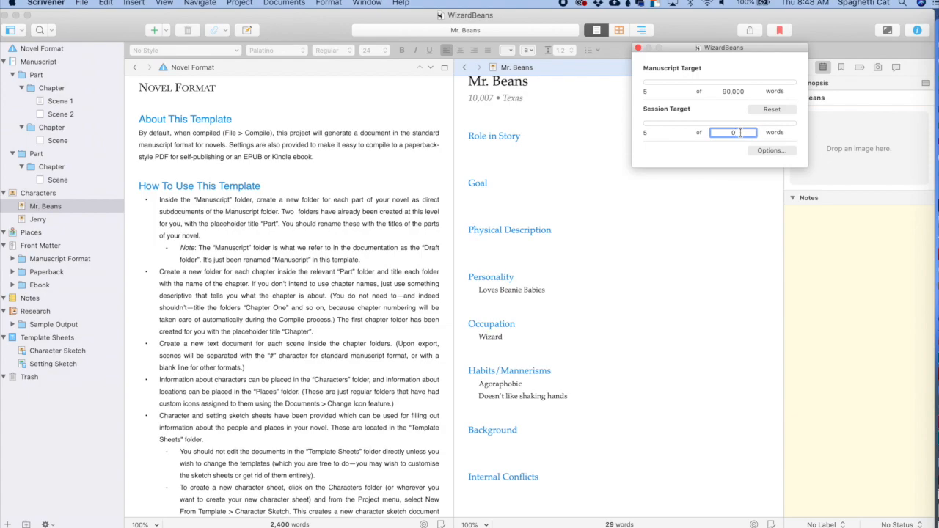
type("1,667")
key("Return")
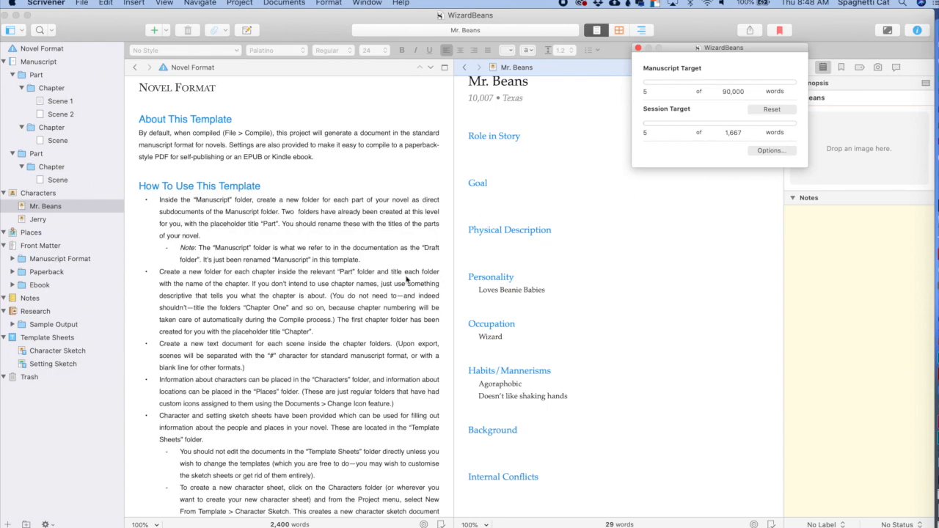
Move the project targets window clear of the inspector and toggle Include in Compile in the Mr. Beans sheet's metadata
left_click_drag(748, 48, 676, 87)
left_click(842, 67)
left_click(860, 66)
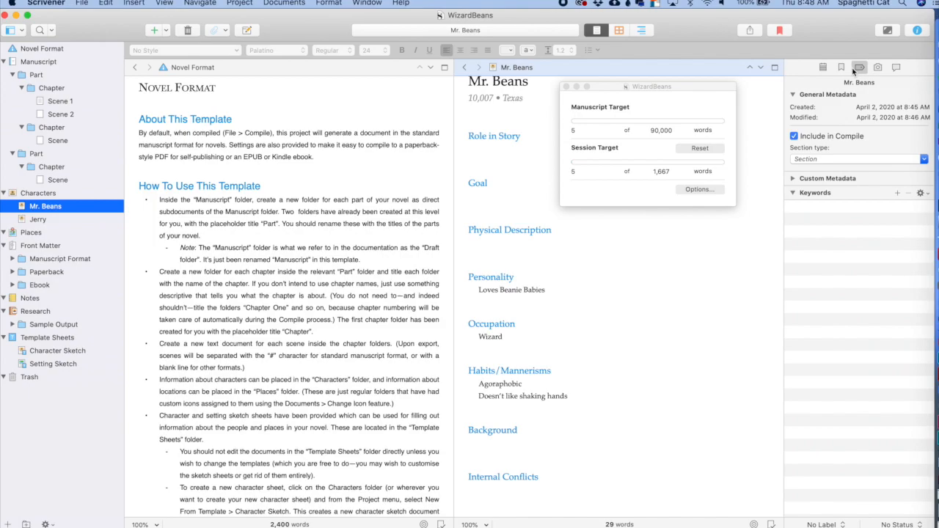
left_click(795, 138)
Open Scene 1, move the project targets window below its text, and exclude the scene from compile
left_click(59, 104)
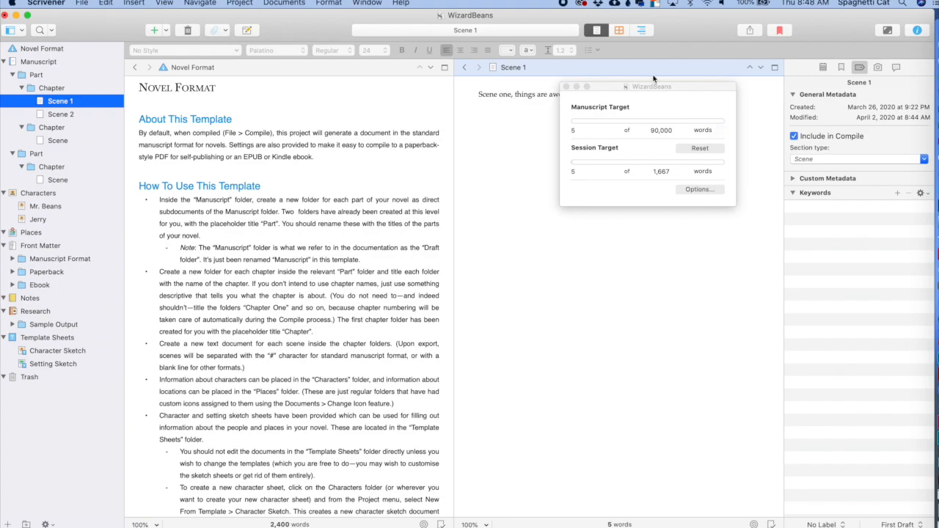
left_click_drag(669, 87, 574, 112)
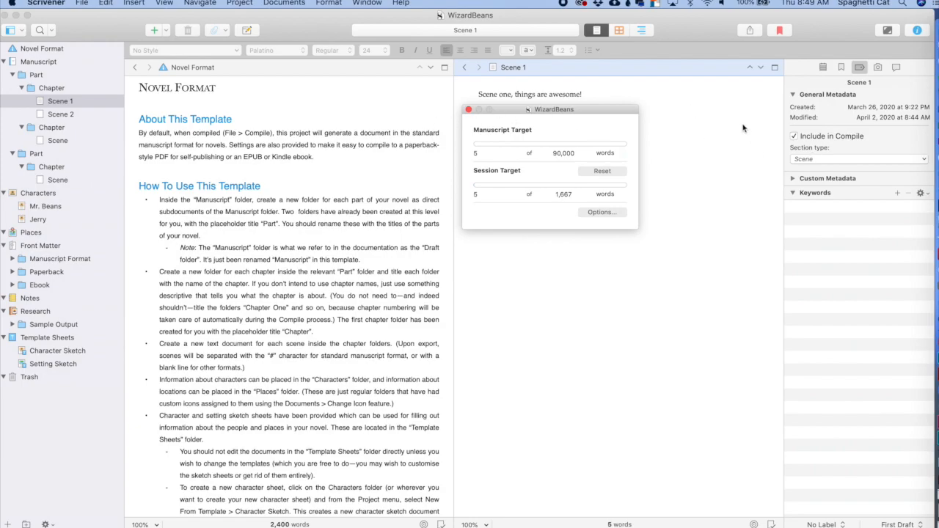
left_click(794, 137)
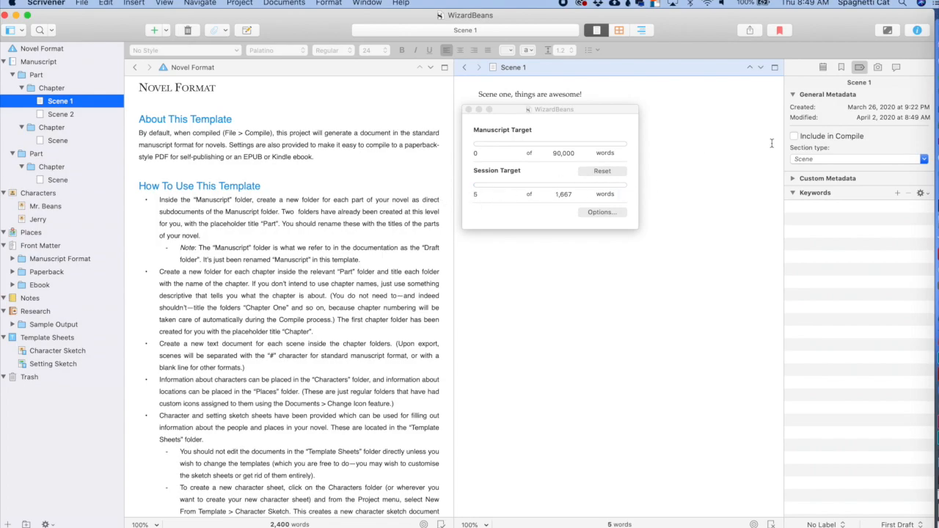
Include Scene 1 in compile and collapse the Characters folder in the binder, keeping the Manuscript folder expanded
left_click(795, 137)
left_click(5, 63)
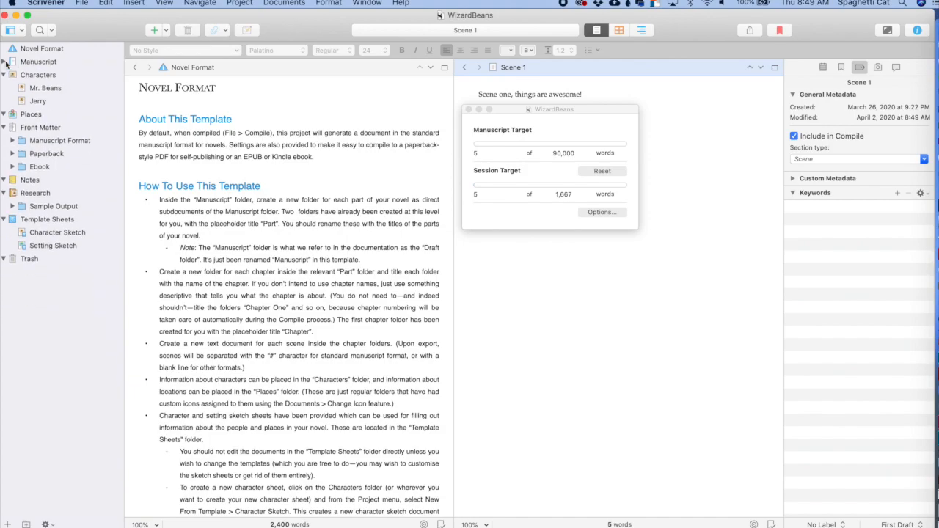
left_click(6, 76)
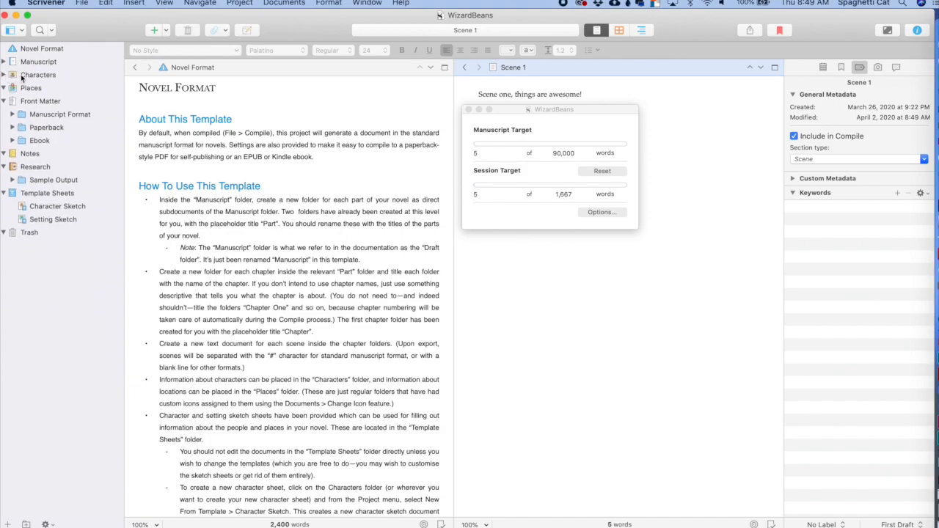
left_click(5, 63)
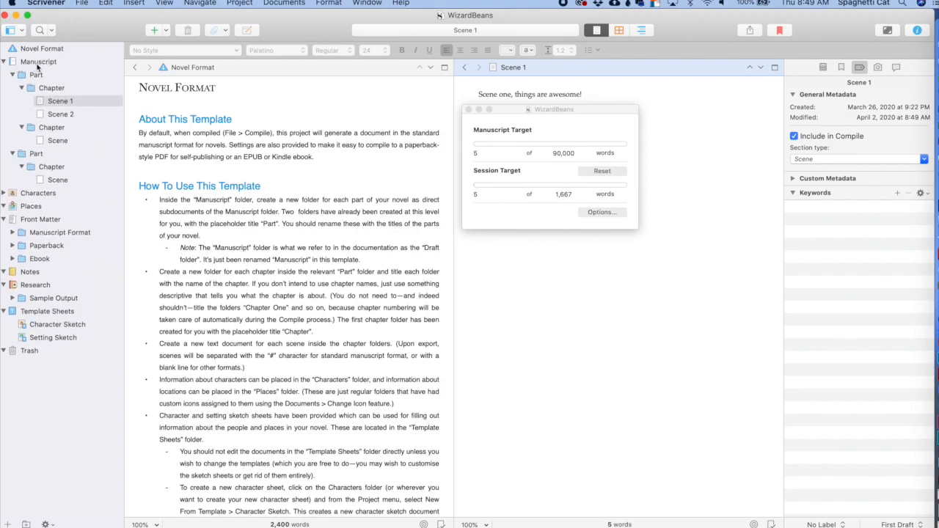
left_click(22, 194)
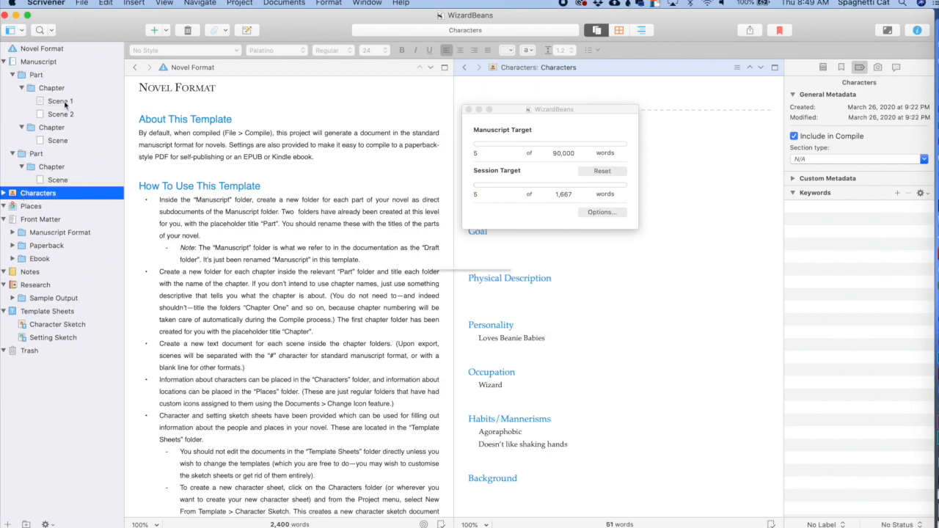
Close the project targets window and add the keywords "cats" and "pepper" to Scene 1
left_click(468, 109)
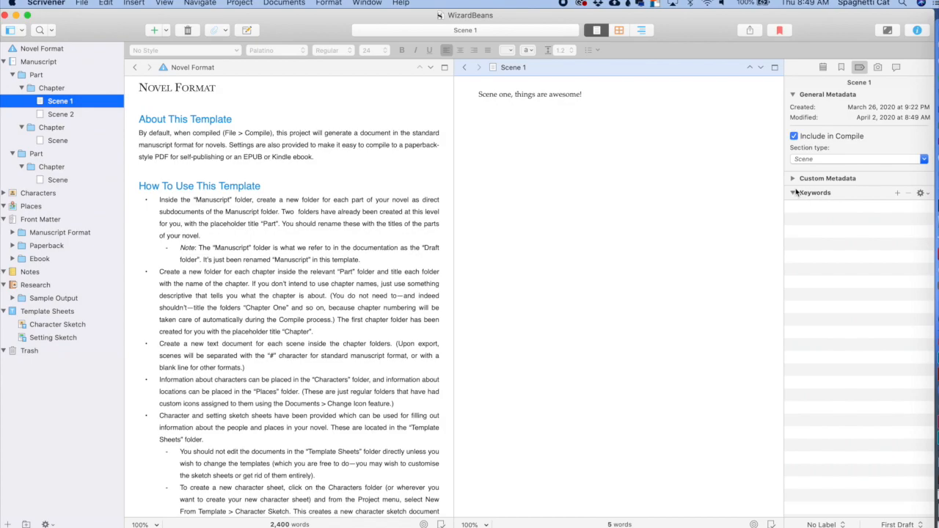
left_click(794, 178)
left_click(793, 178)
left_click(898, 193)
type("cats")
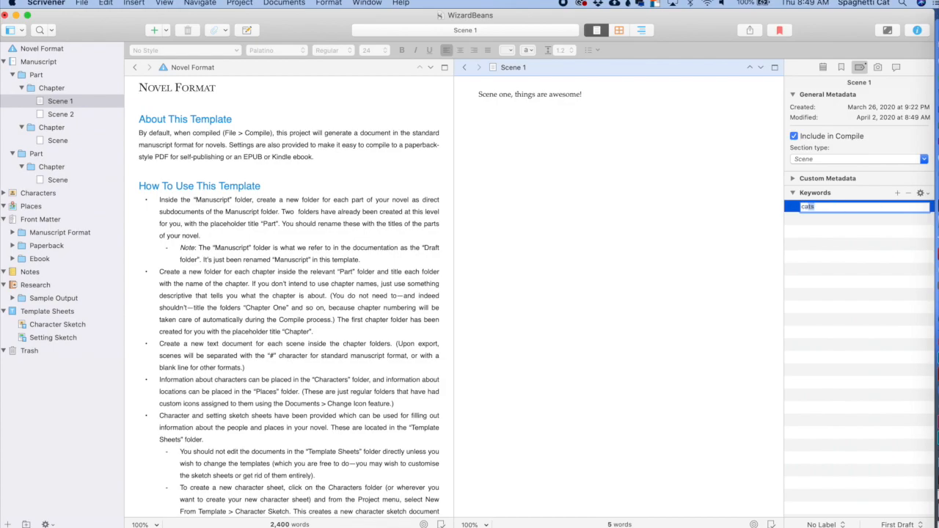
key("Return")
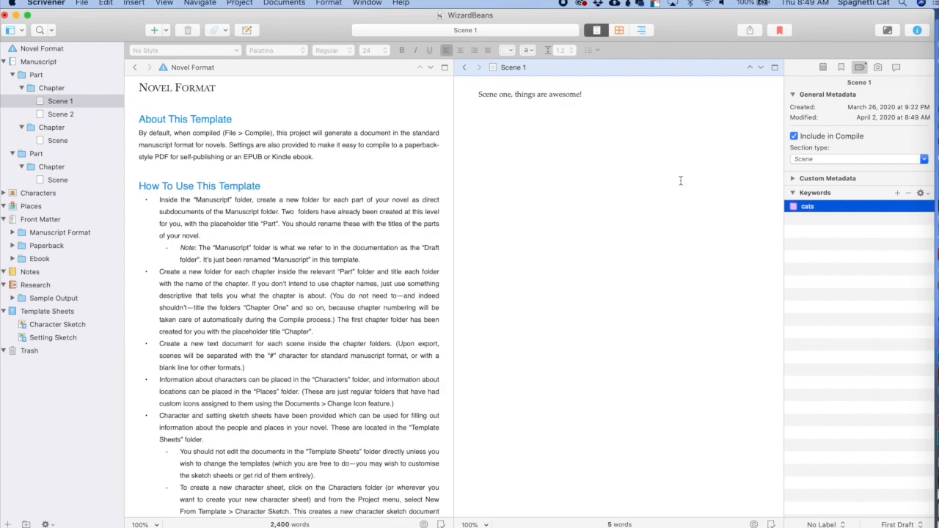
left_click(898, 193)
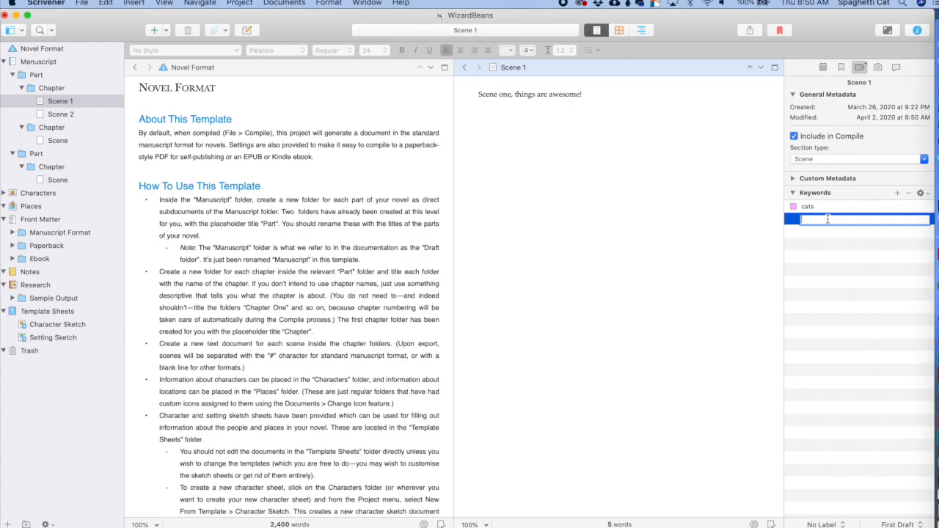
type("pepper")
key("Return")
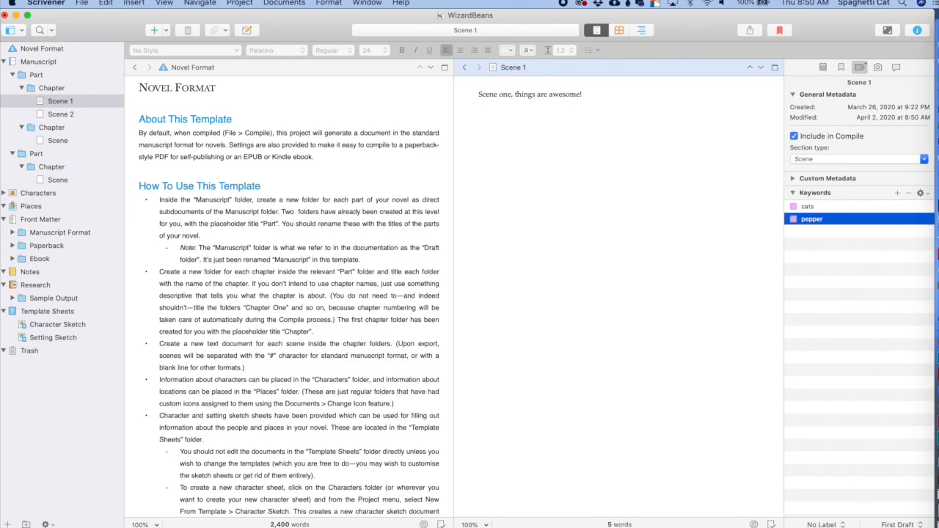
Add the keywords "cats" and "salt" to Scene 2
left_click(63, 115)
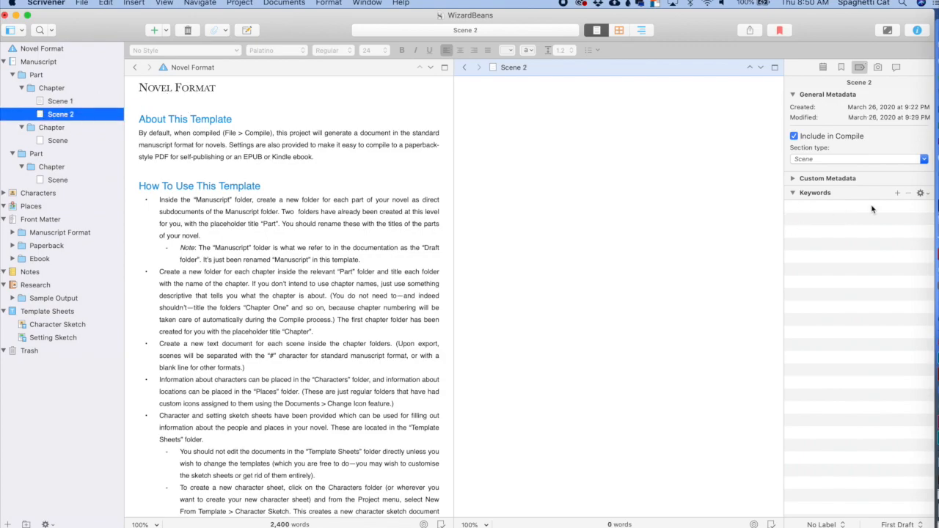
left_click(897, 193)
type("cats")
key("Return")
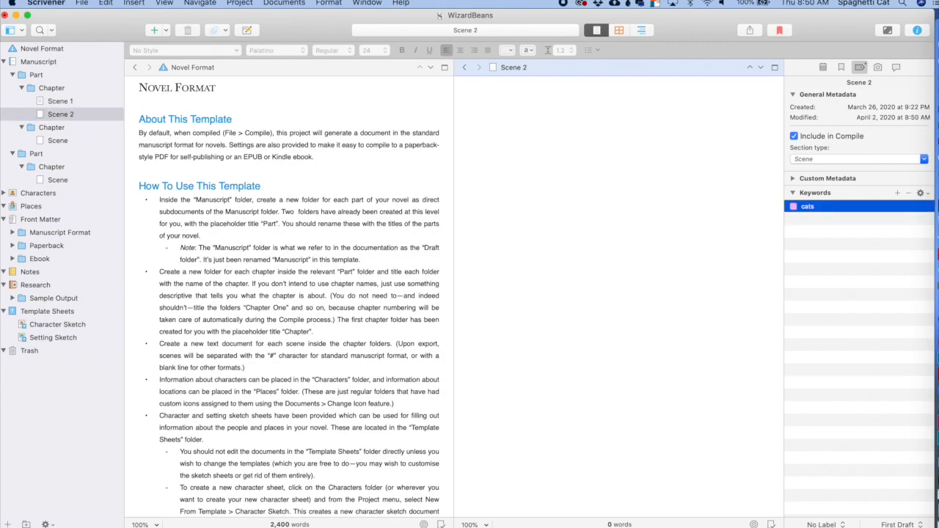
left_click(897, 193)
type("salt")
key("Return")
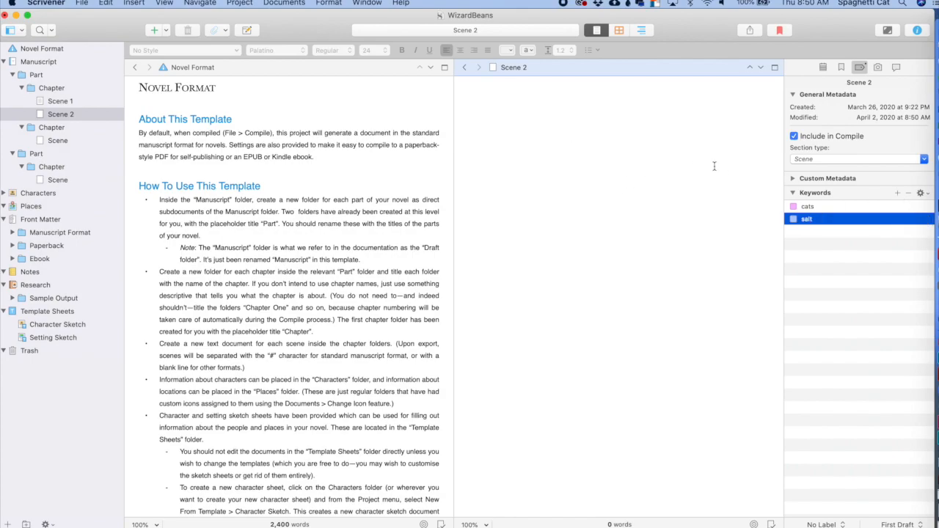
Show the first chapter's scenes in the outliner and remove the editor split
left_click(649, 33)
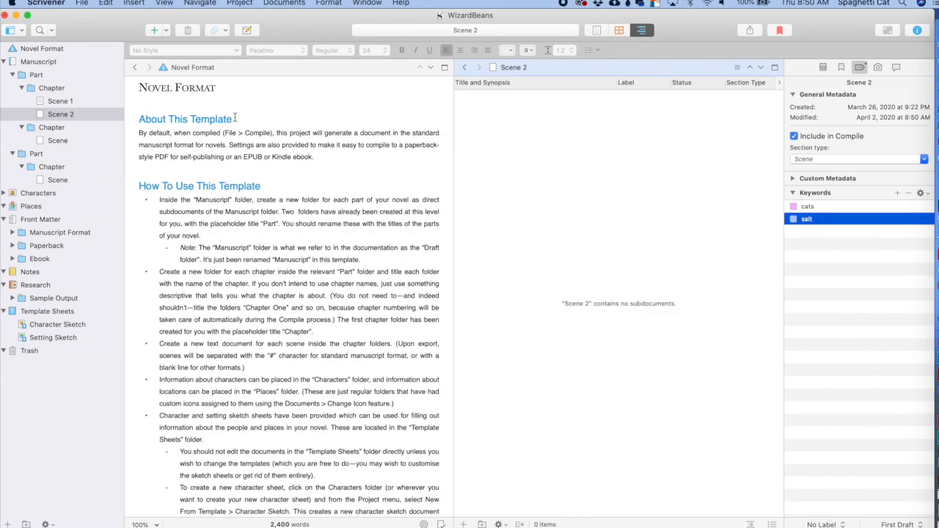
left_click(48, 88)
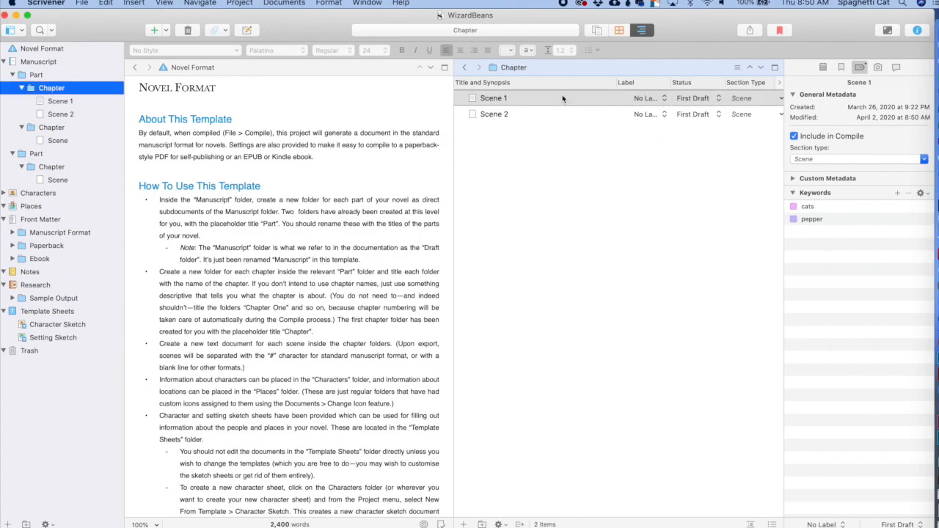
left_click(775, 67)
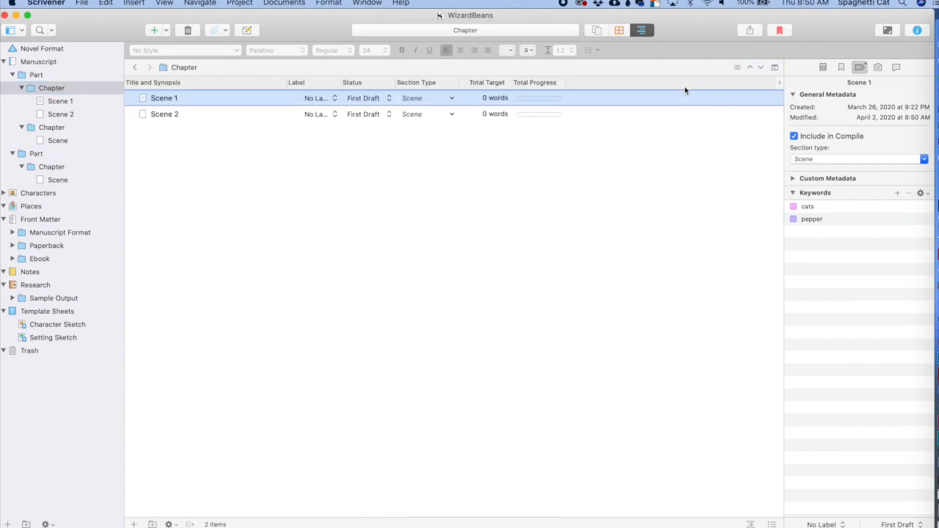
Add the Keywords column to the outliner and select Scene 1 to compare its color chips with its keyword list
left_click(779, 83)
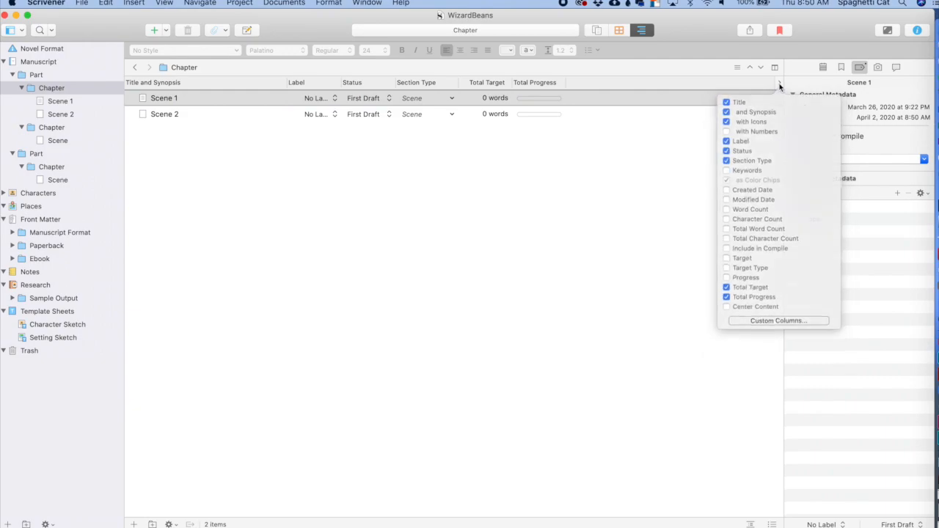
left_click(727, 171)
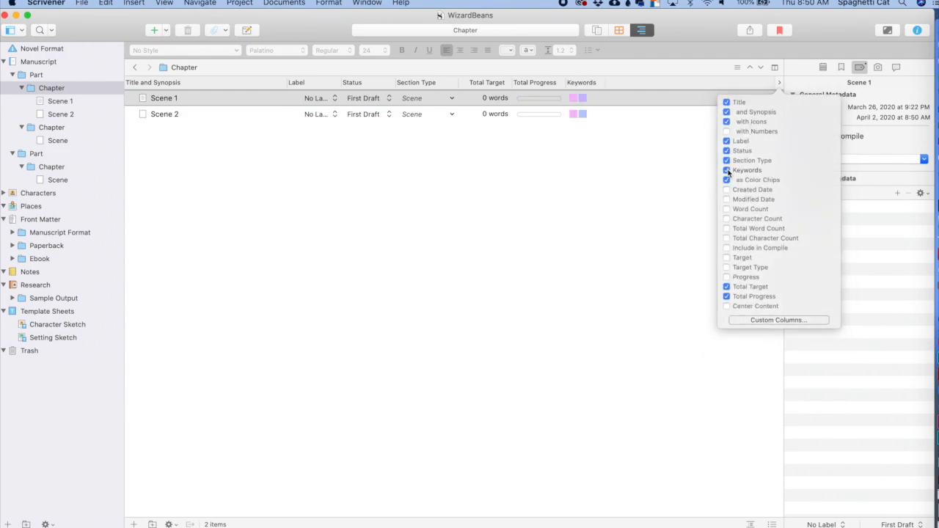
left_click(647, 194)
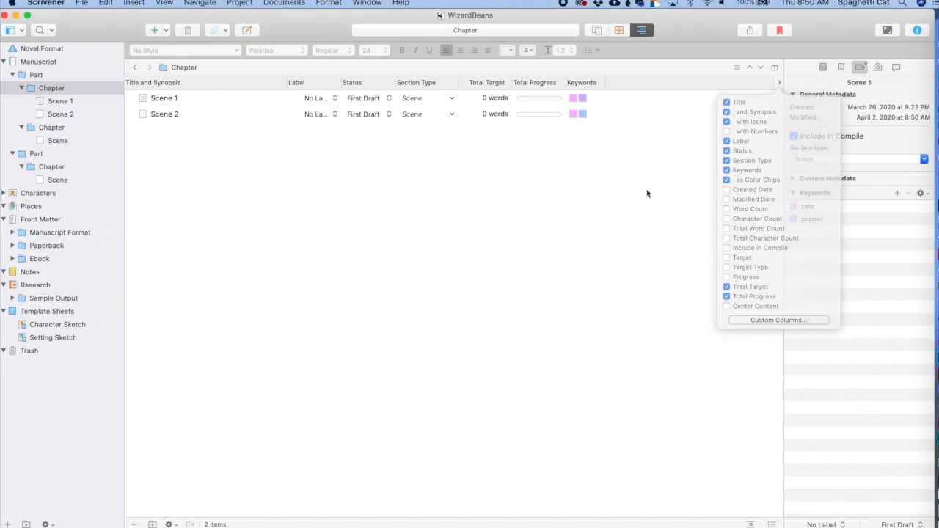
left_click(529, 103)
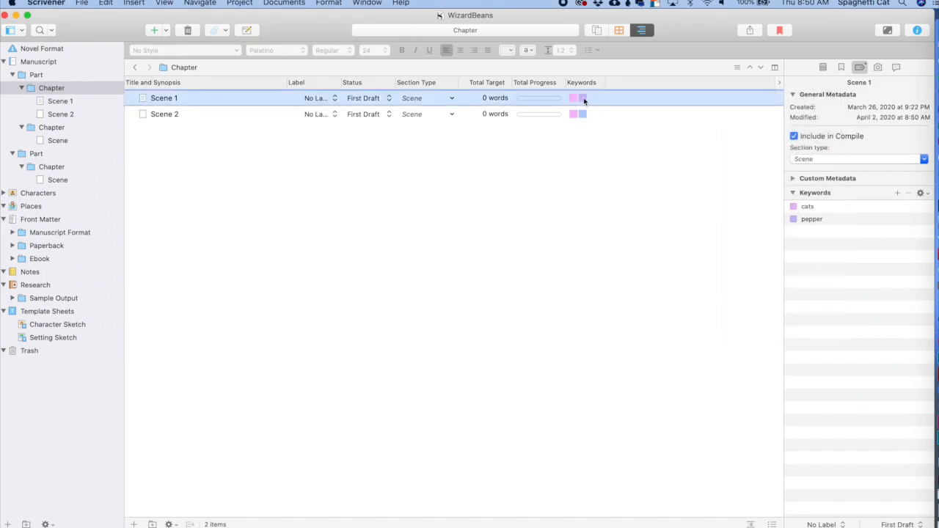
Show the project keywords from Scene 1's keyword list and move their window to the middle of the outliner
left_click(799, 219)
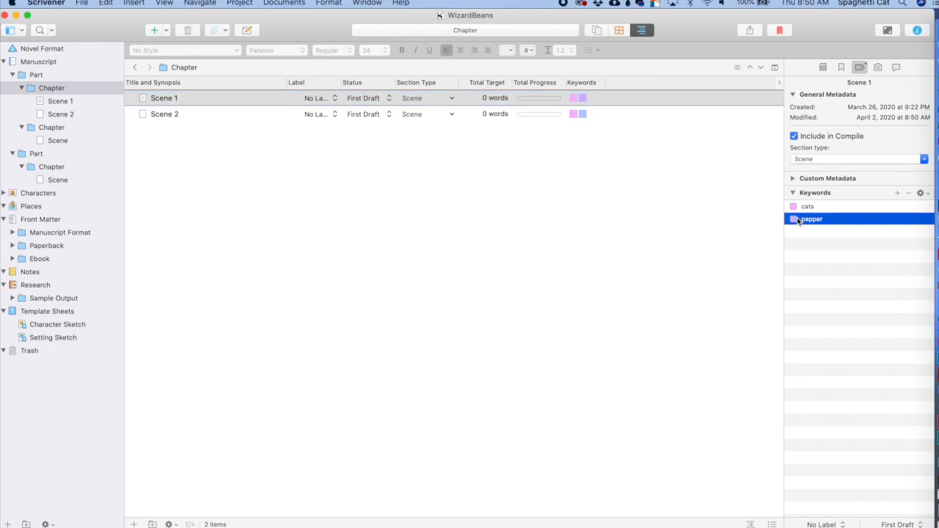
right_click(798, 219)
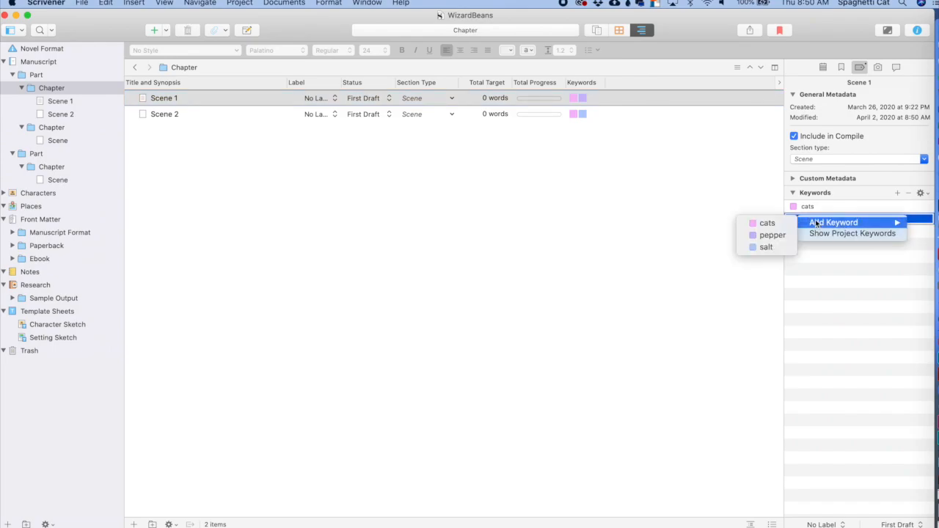
left_click(822, 234)
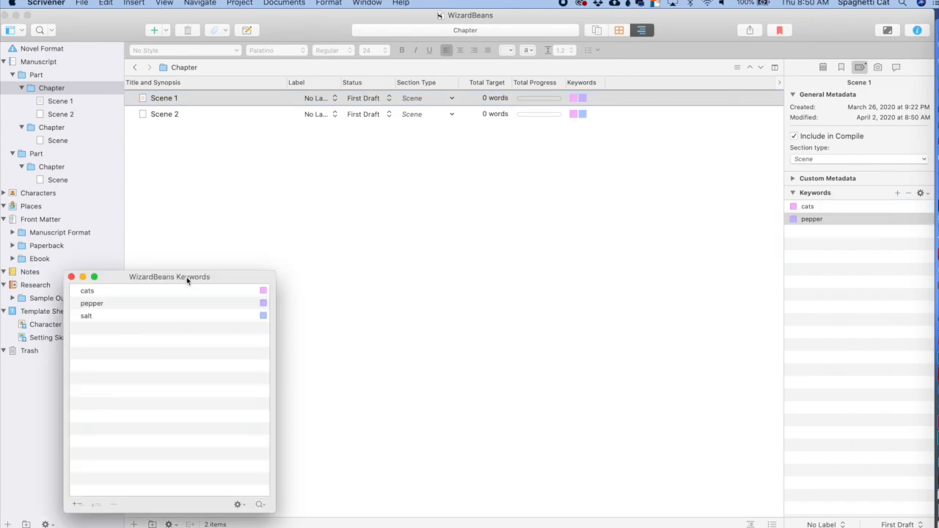
left_click_drag(187, 277, 512, 252)
Change the color of the "cats" keyword to bright green and close the project keywords window
left_click(510, 265)
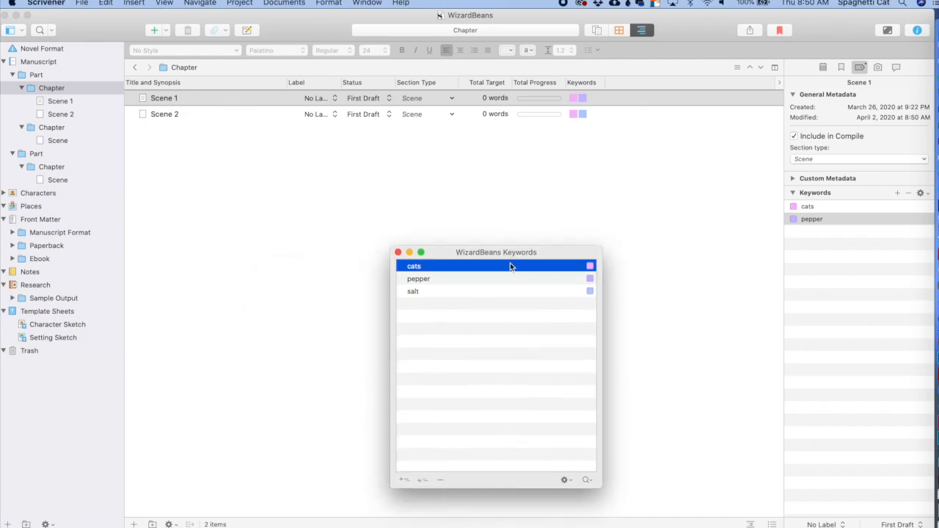
right_click(571, 268)
left_click(588, 270)
double_click(590, 267)
left_click_drag(239, 258, 228, 211)
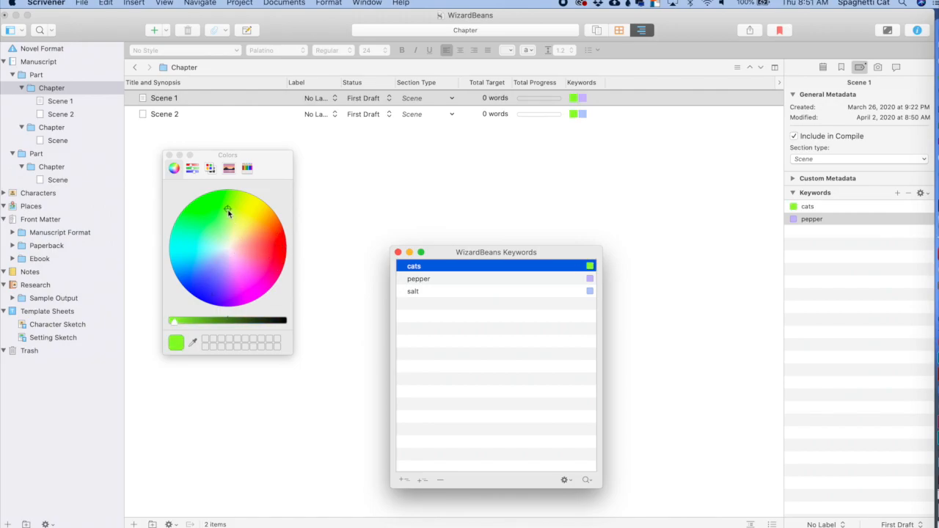
left_click(170, 156)
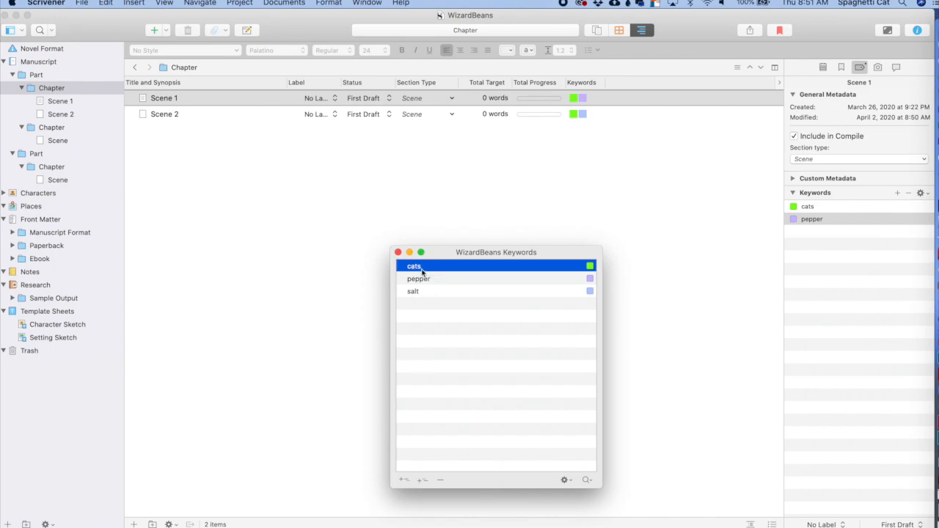
left_click(398, 253)
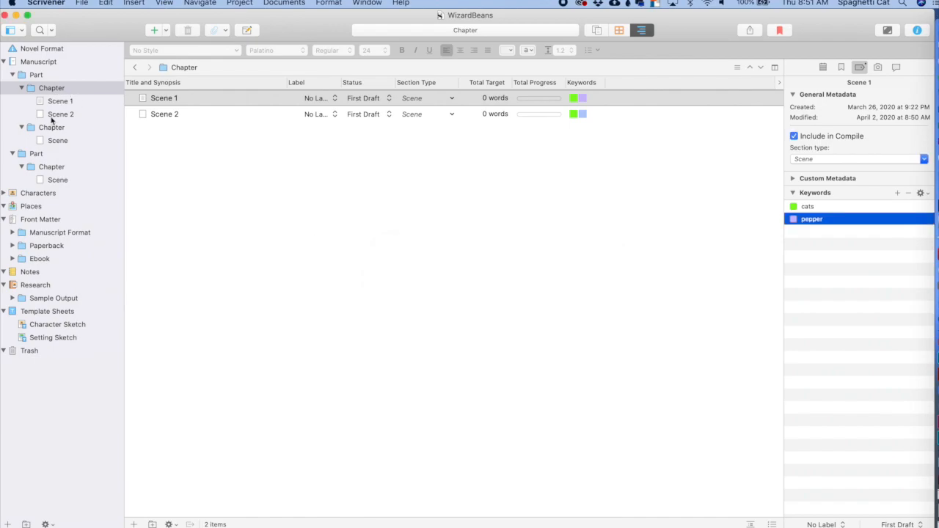
Add the keyword "cats" to the scene in the second chapter
left_click(56, 141)
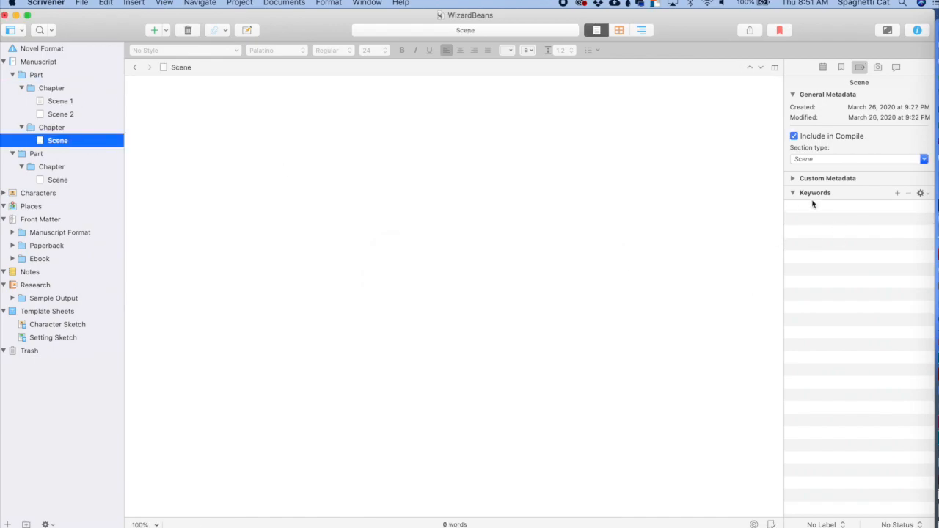
left_click(884, 215)
left_click(898, 193)
type("cats")
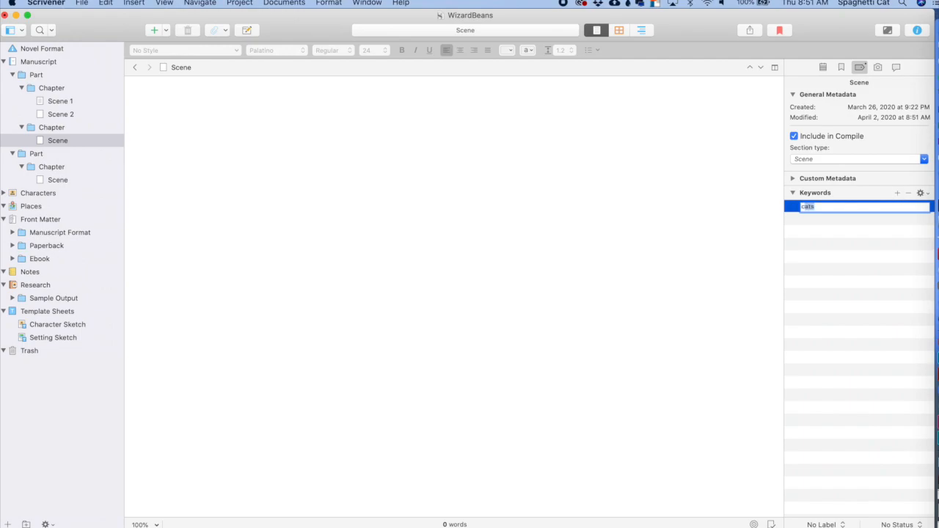
key("Return")
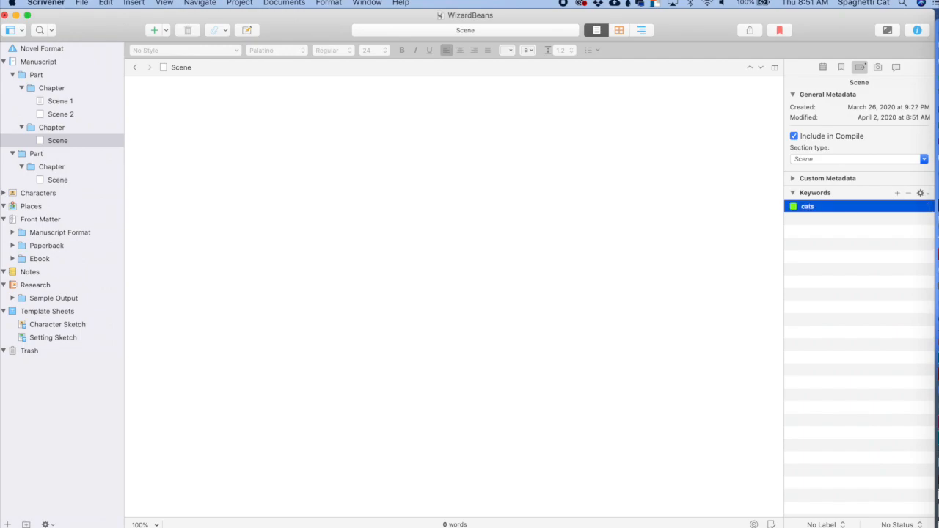
Show the first part in the outliner and expand both chapters to compare their scenes' keyword colors
left_click(640, 30)
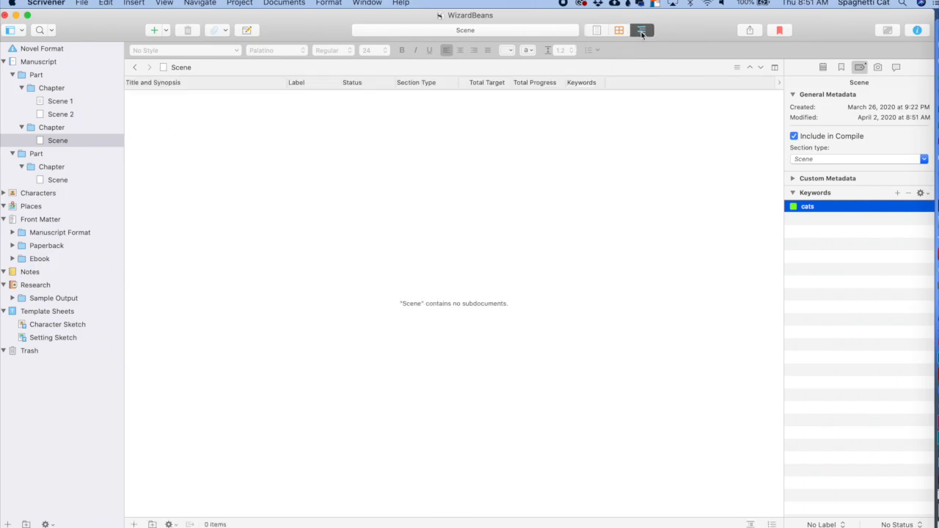
left_click(35, 74)
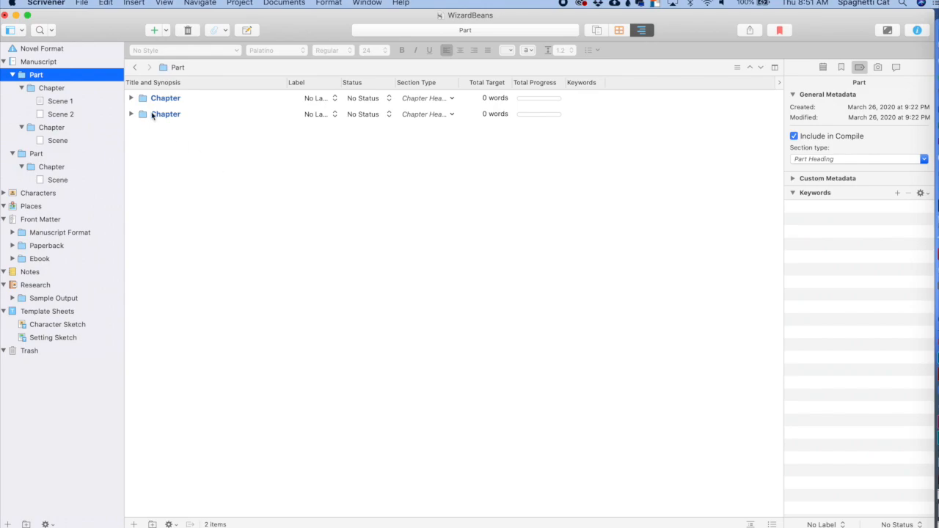
left_click(132, 97)
left_click(132, 146)
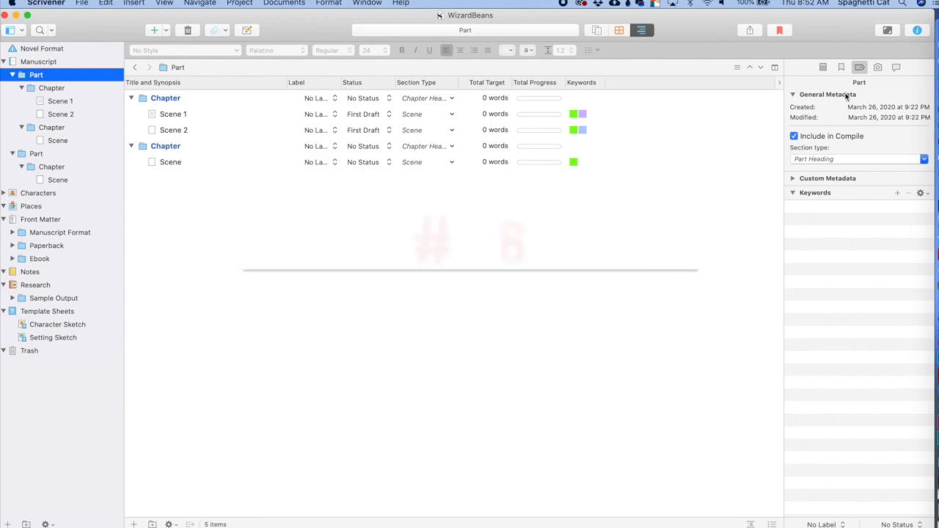
Give Scene 1 the synopsis "We meet Mr. Beans"
left_click(825, 67)
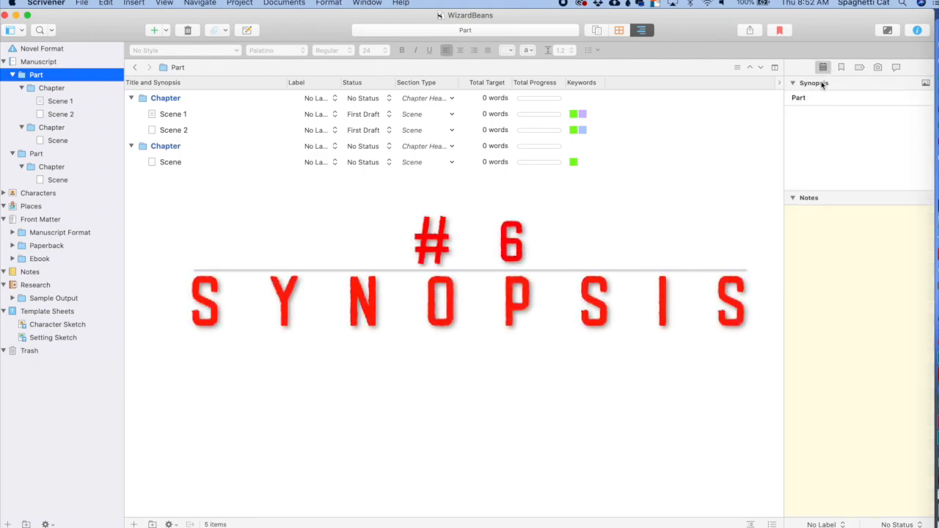
left_click(168, 116)
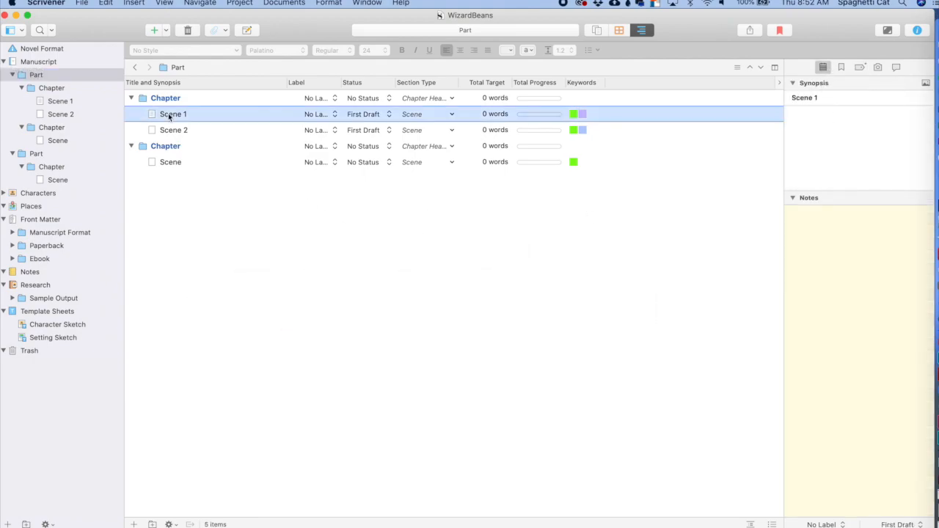
left_click(844, 117)
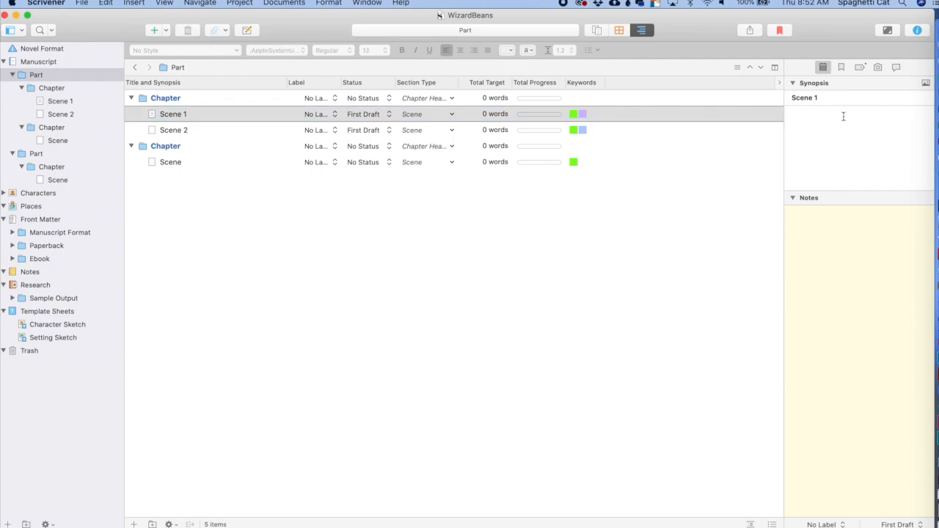
type("We meet Mr. Beans")
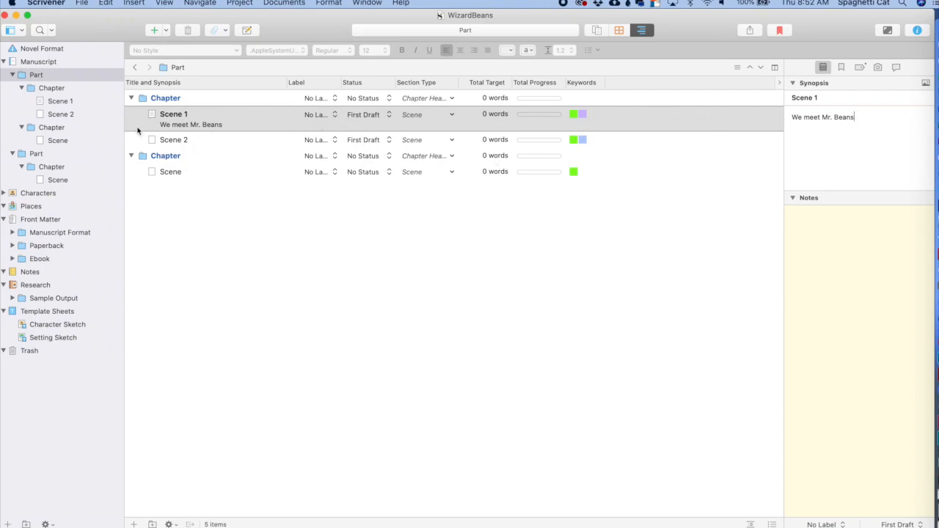
Give Scene 2 the synopsis "We meet a fun cat who loves beans, not Beans."
left_click(64, 114)
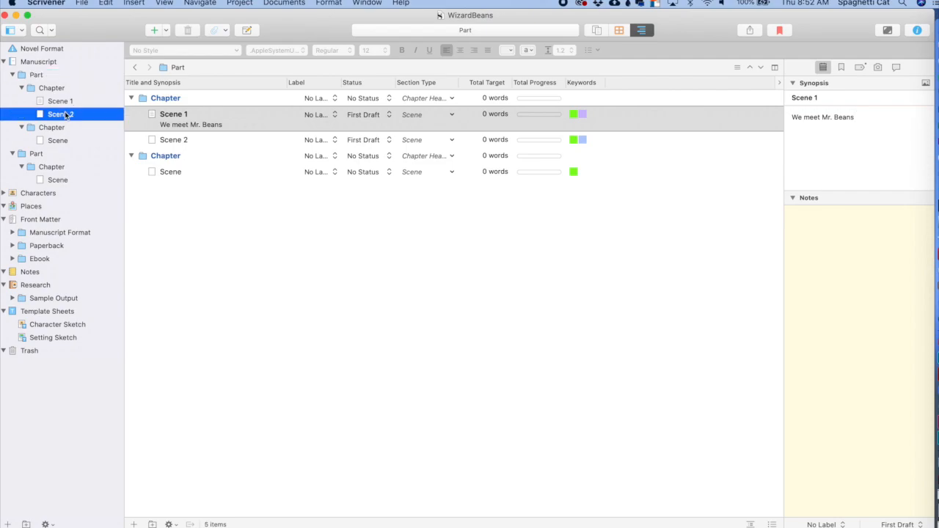
left_click(835, 152)
type("We meet")
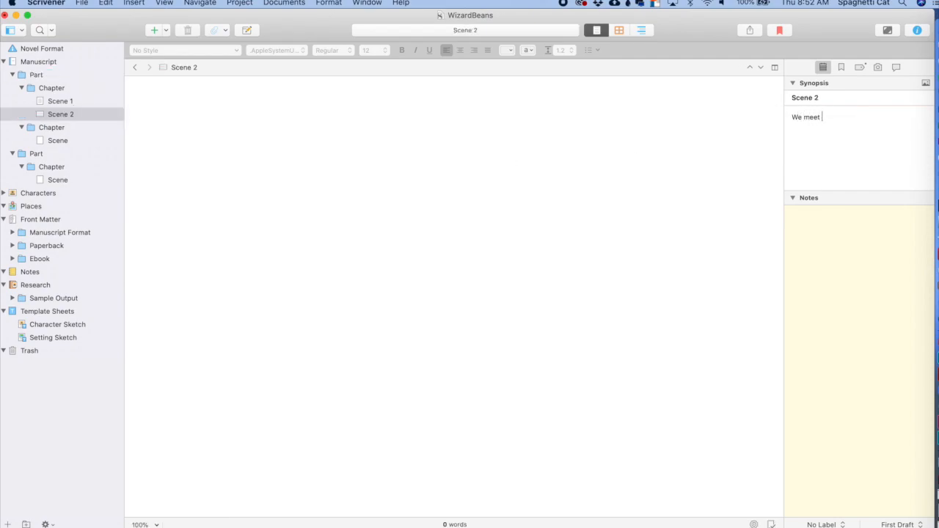
type(" a fun cat who loves beans, not Beans.")
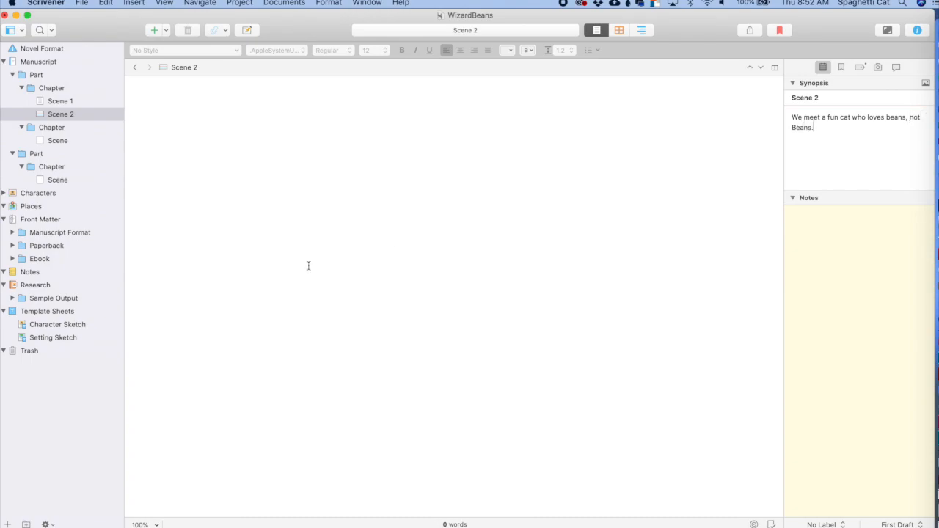
Show the first part in the outliner and review the synopses listed under its scenes
left_click(33, 77)
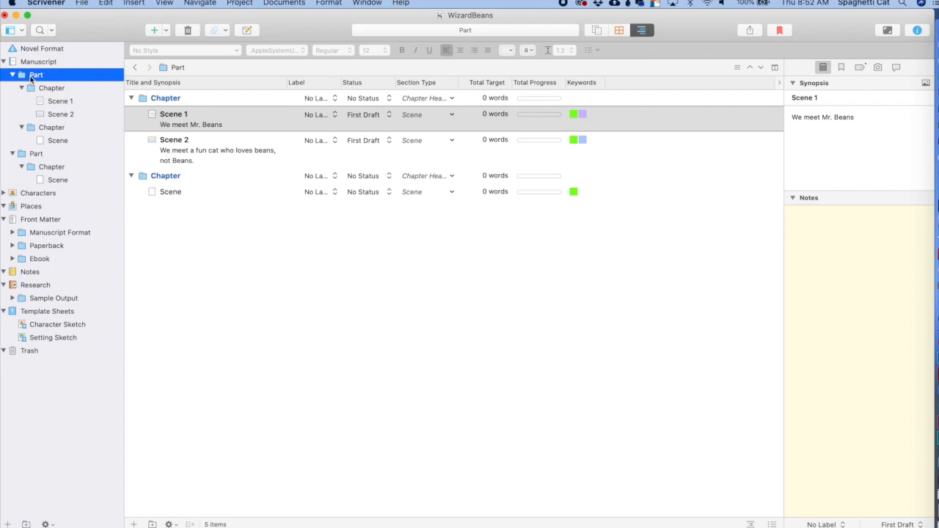
left_click(187, 157)
left_click(189, 104)
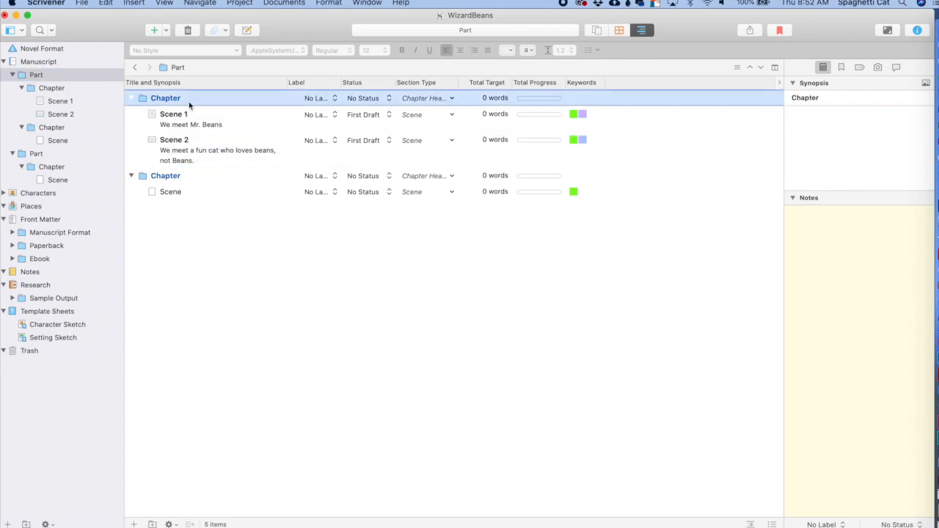
left_click(183, 126)
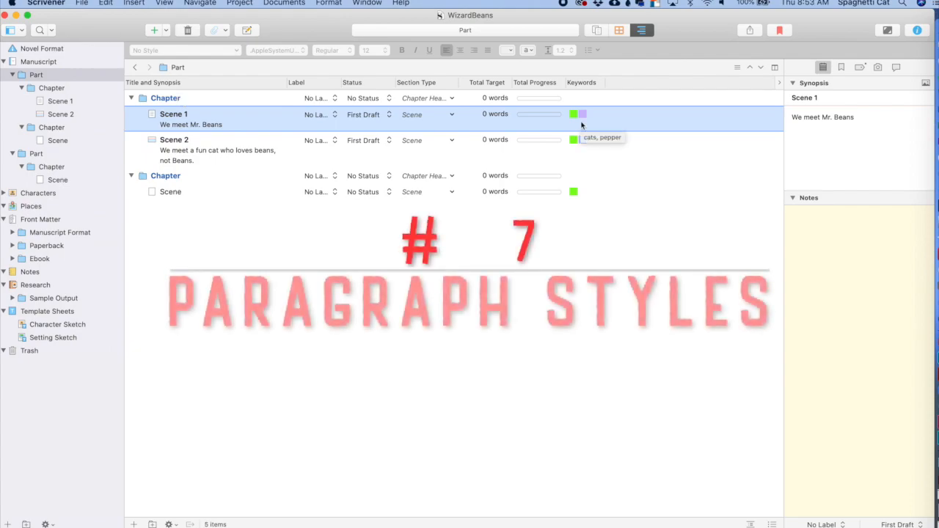
Open Scene 1 and split the editor into two side-by-side panes, placing the cursor in the first pane's text
left_click(61, 103)
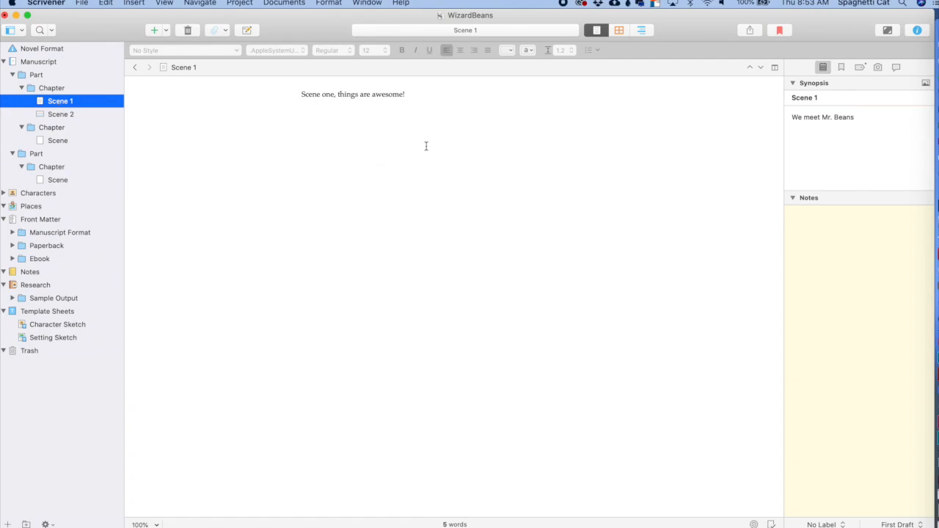
left_click(775, 68)
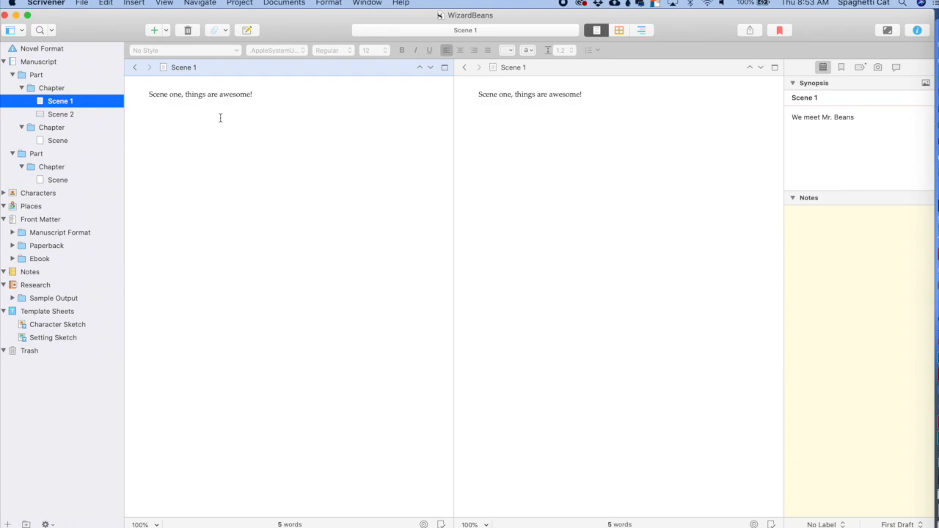
left_click(219, 94)
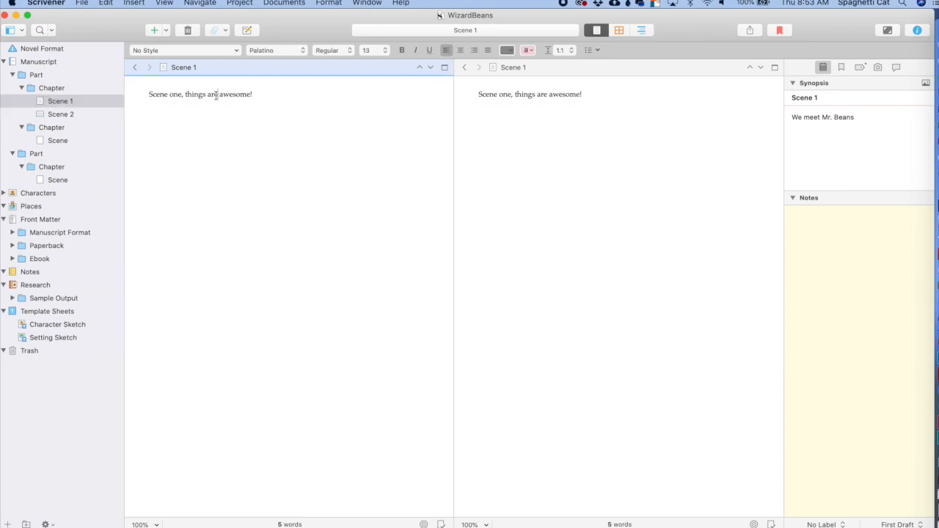
Set all of Scene 1's text to Times New Roman at 12 points
left_click(205, 52)
left_click(205, 54)
left_click(262, 50)
key("super+a")
left_click(286, 58)
left_click(375, 50)
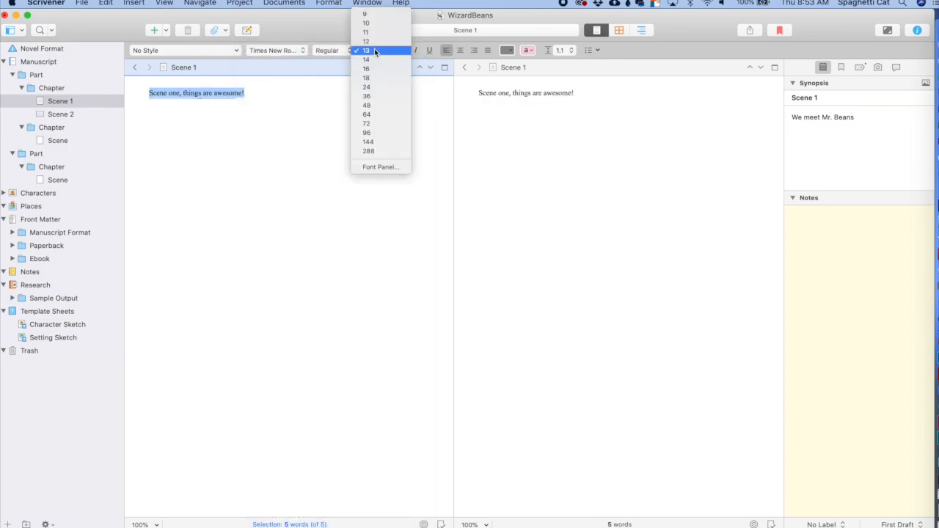
left_click(371, 41)
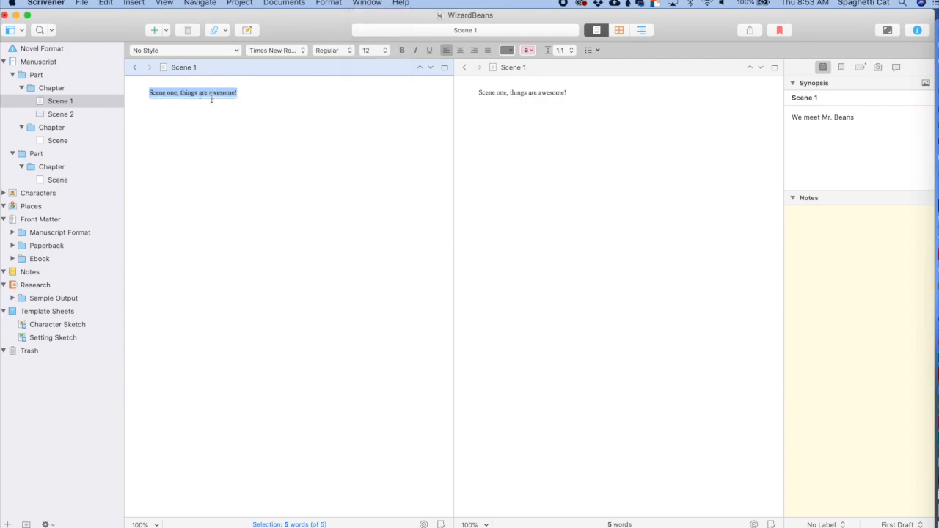
left_click(238, 102)
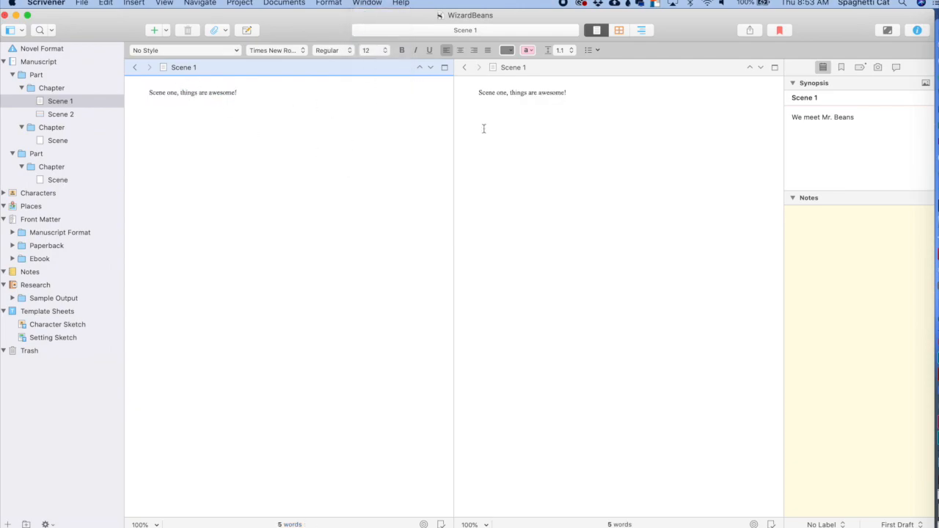
Show the ruler and move the first-line indent of Scene 1's paragraph back to 0
key("super+r")
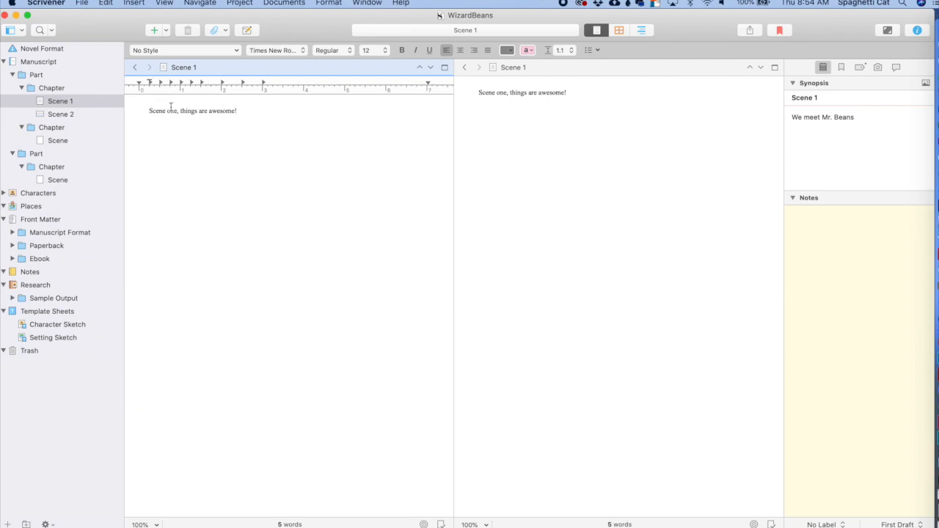
left_click(150, 82)
left_click(139, 83)
left_click_drag(149, 82, 138, 83)
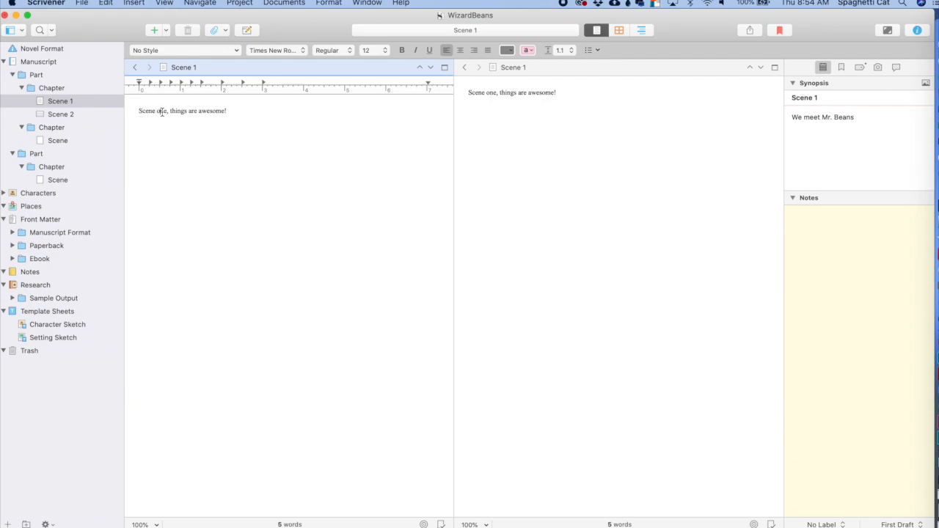
Show the styles panel and create a paragraph style named "Normal Start" that saves all of the paragraph's formatting
left_click(237, 51)
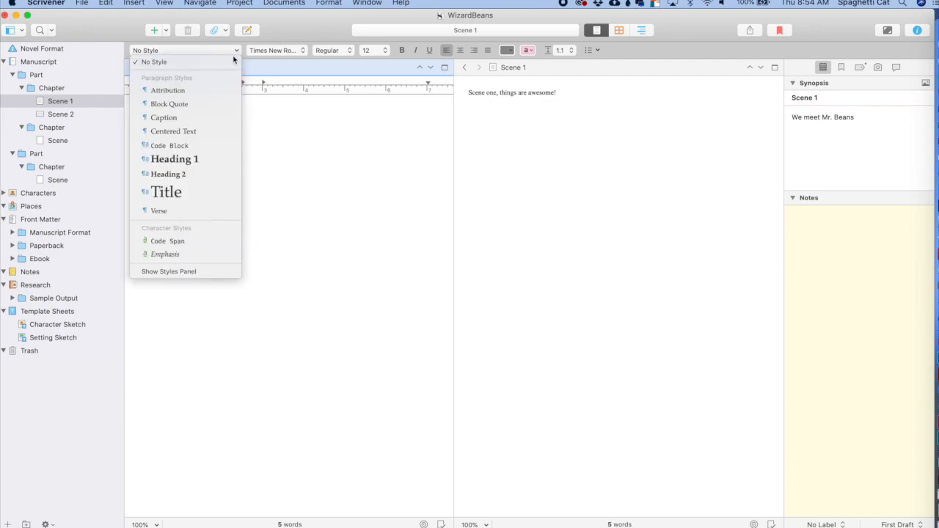
left_click(178, 272)
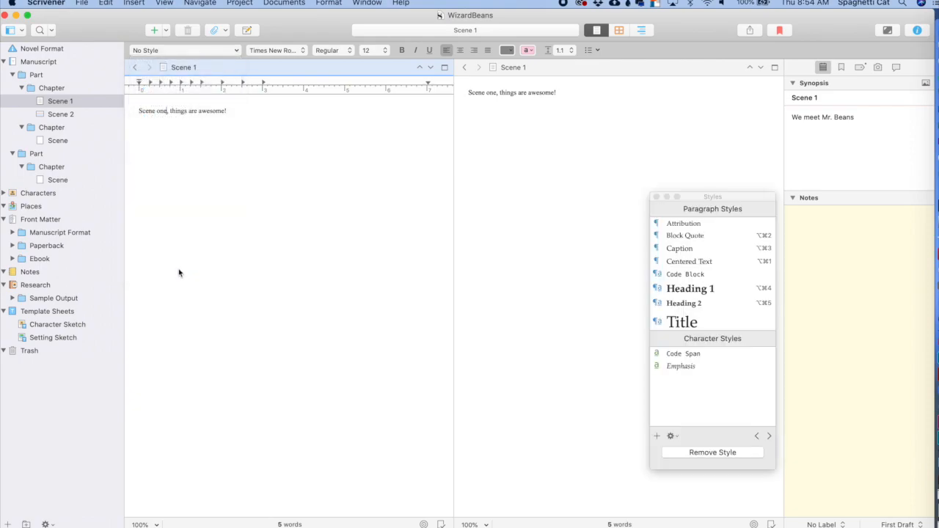
left_click(657, 437)
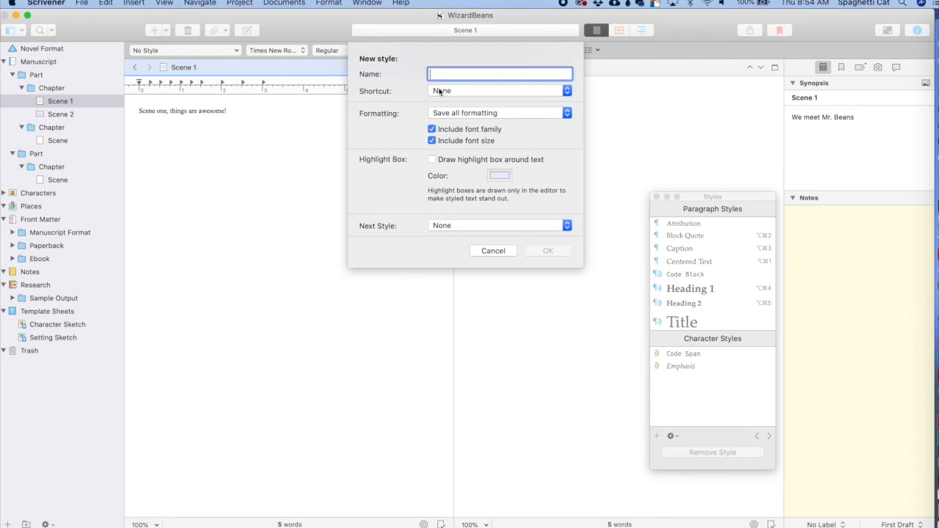
type("Normal Str")
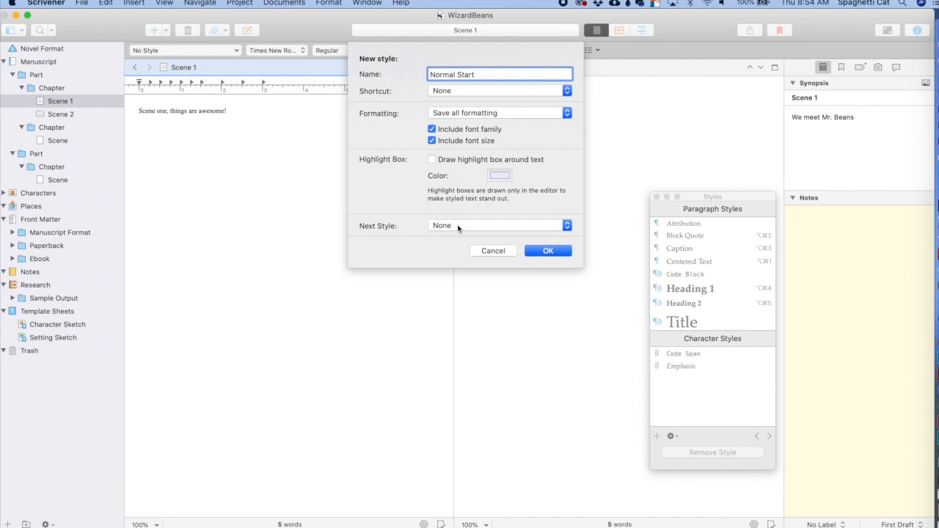
left_click(549, 250)
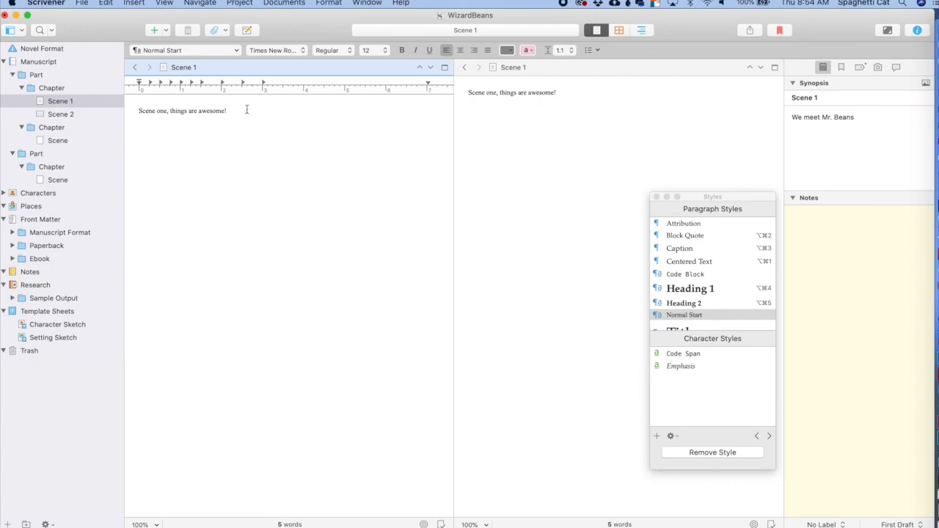
Add a second paragraph with the filler text "djdfjddhjd" in Times New Roman at 12 points
key("Return")
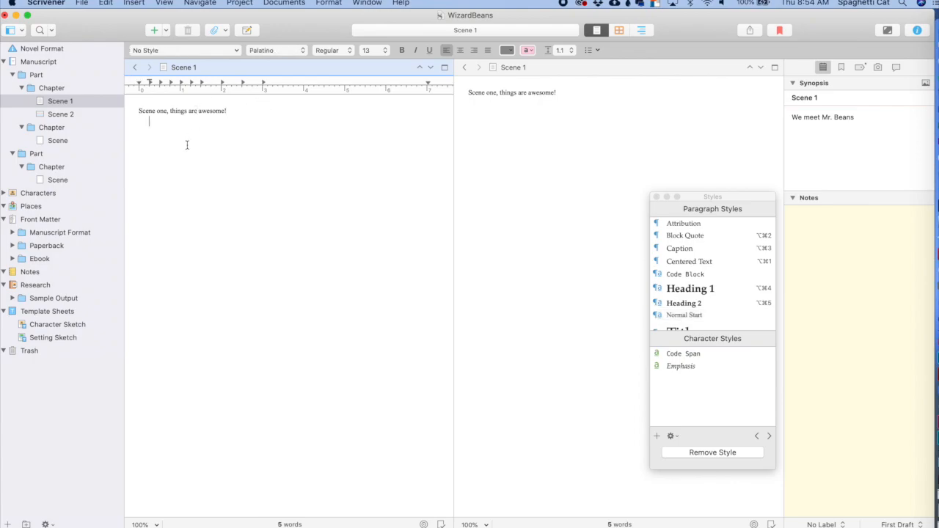
left_click(277, 50)
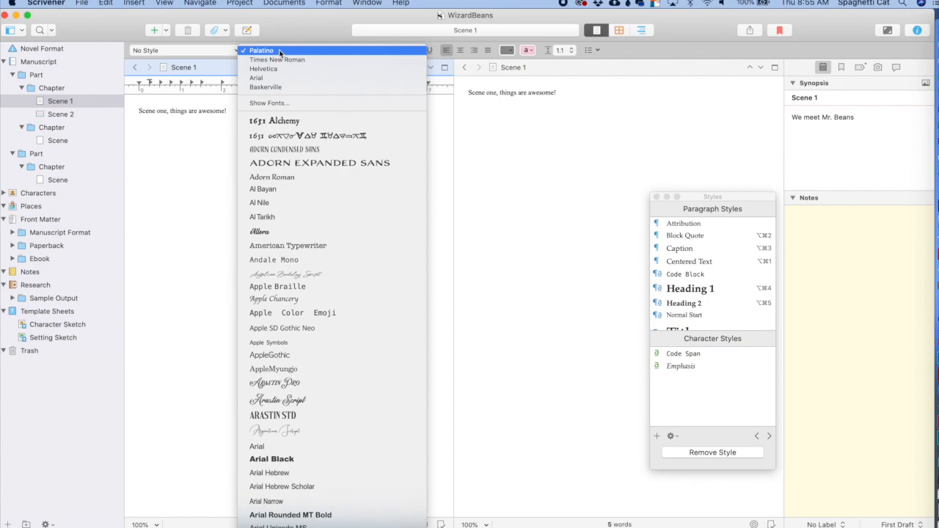
left_click(277, 59)
left_click(340, 50)
left_click(378, 56)
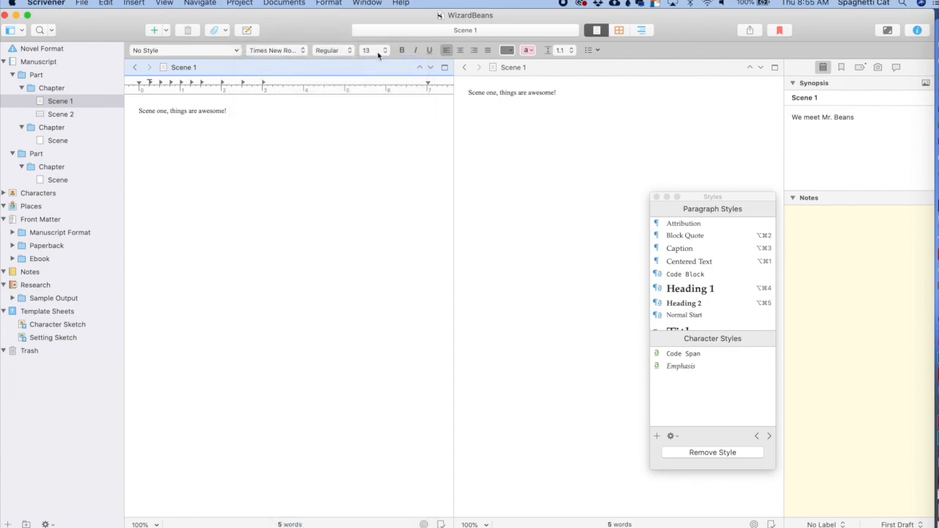
left_click(374, 52)
left_click(367, 41)
type("djdfjddhjd")
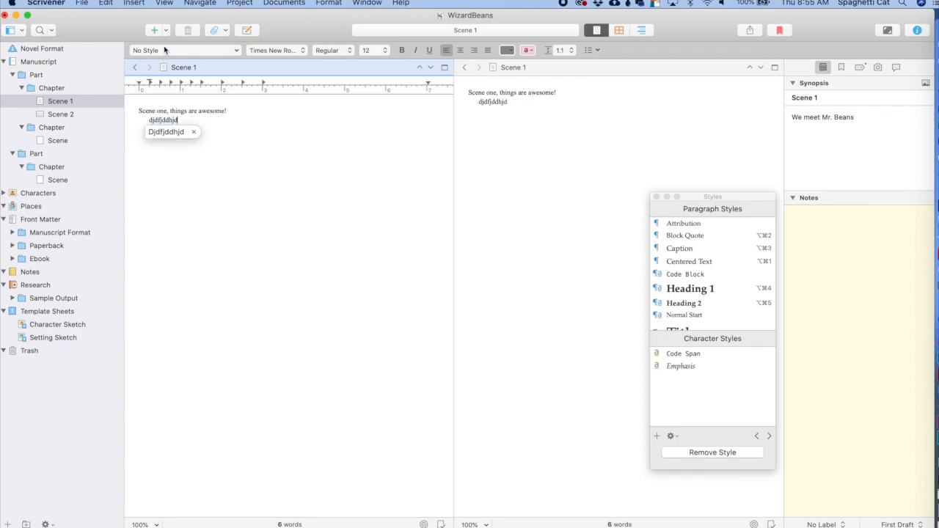
Move the second paragraph's first-line indent to the 0.5 mark on the ruler
left_click(164, 46)
left_click(165, 287)
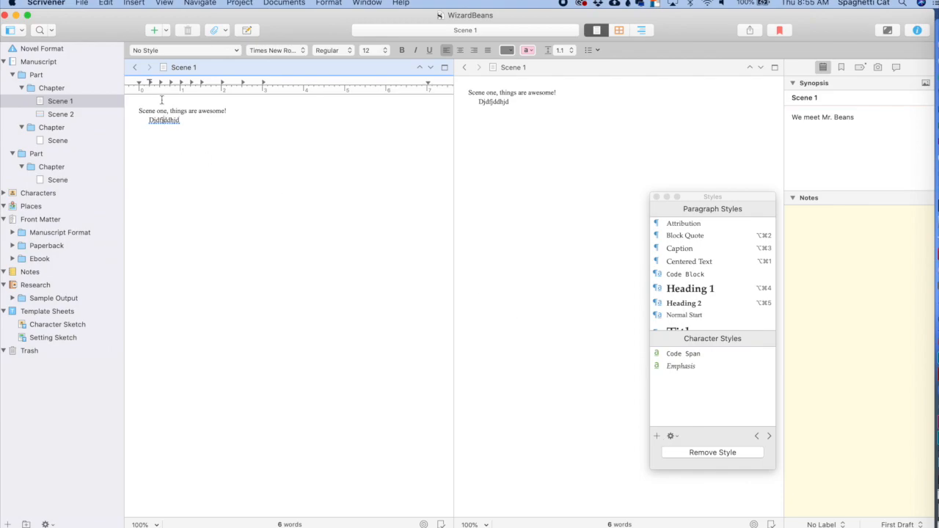
left_click_drag(151, 82, 161, 85)
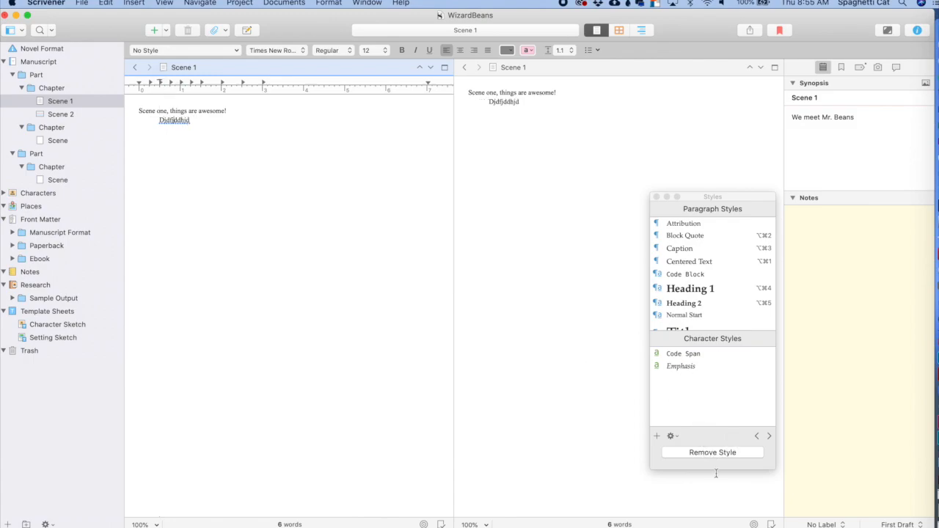
Create a paragraph style named "Normal" from the indented paragraph, with "This Style" as its next style
left_click(658, 437)
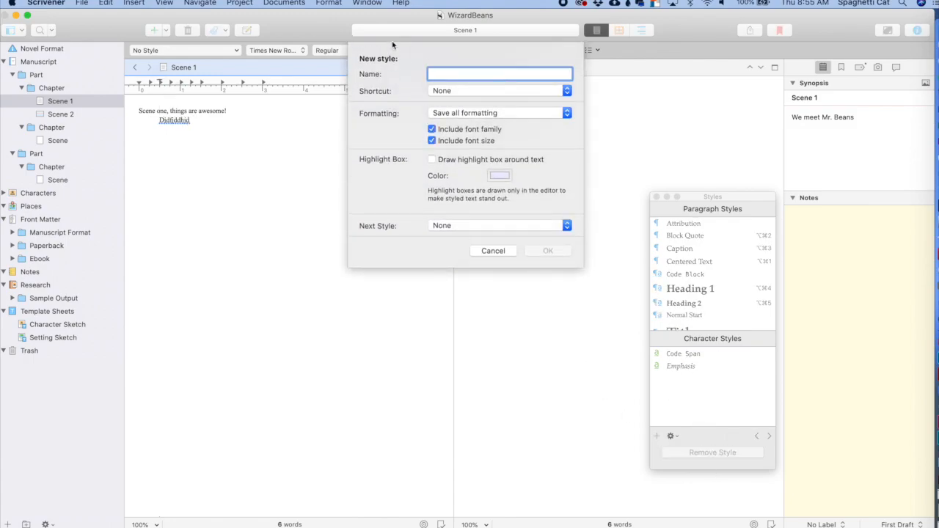
type("Normal")
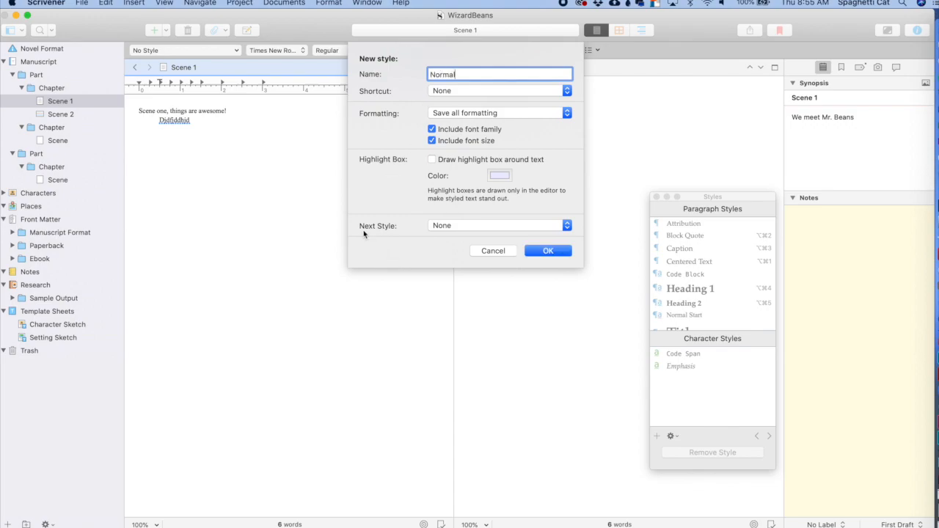
left_click(467, 226)
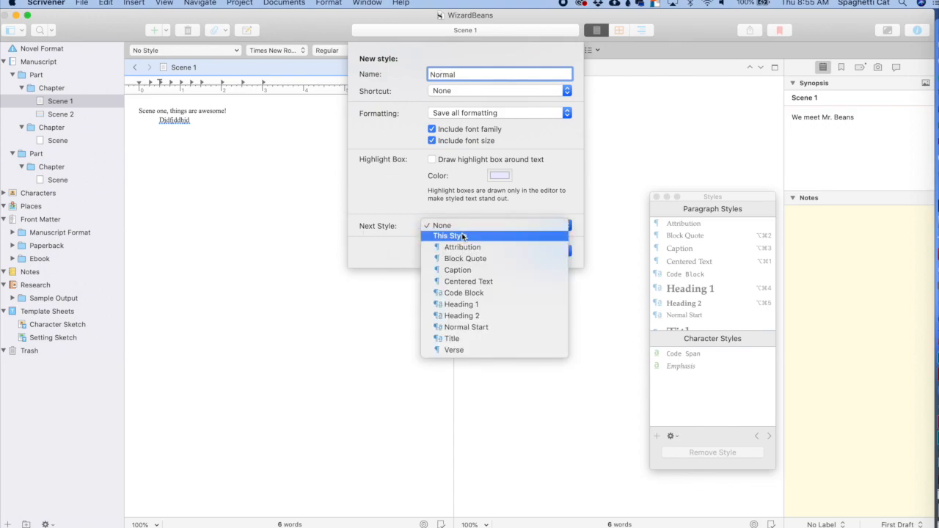
left_click(462, 236)
left_click(547, 251)
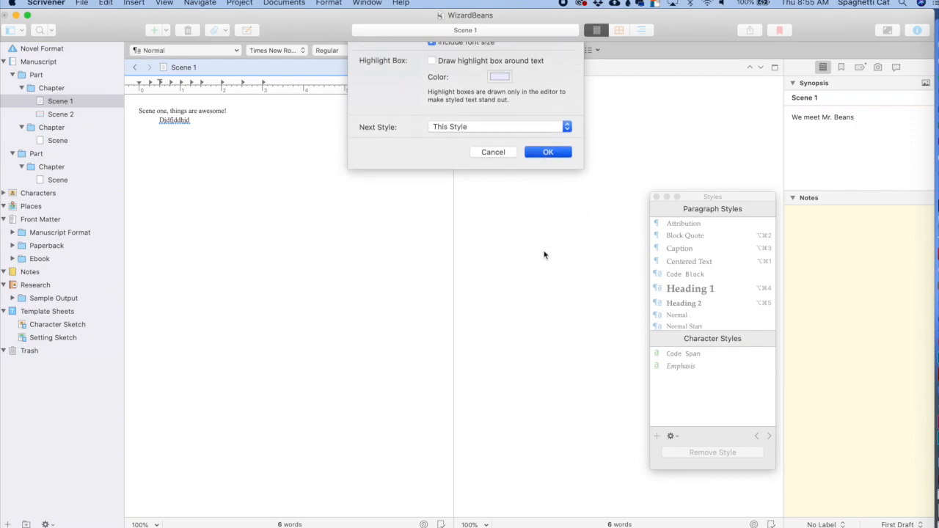
Redefine the "Normal Start" paragraph style so that its next style is "Normal"
left_click(207, 107)
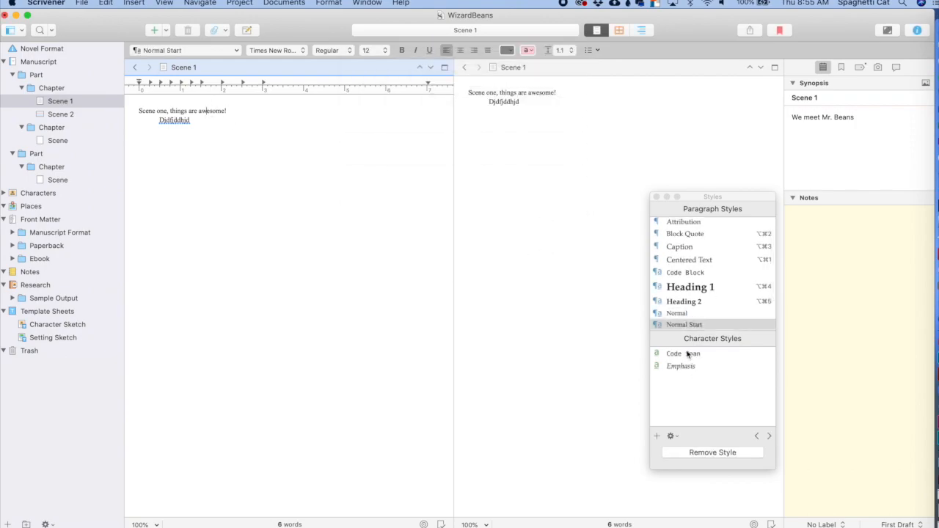
right_click(681, 325)
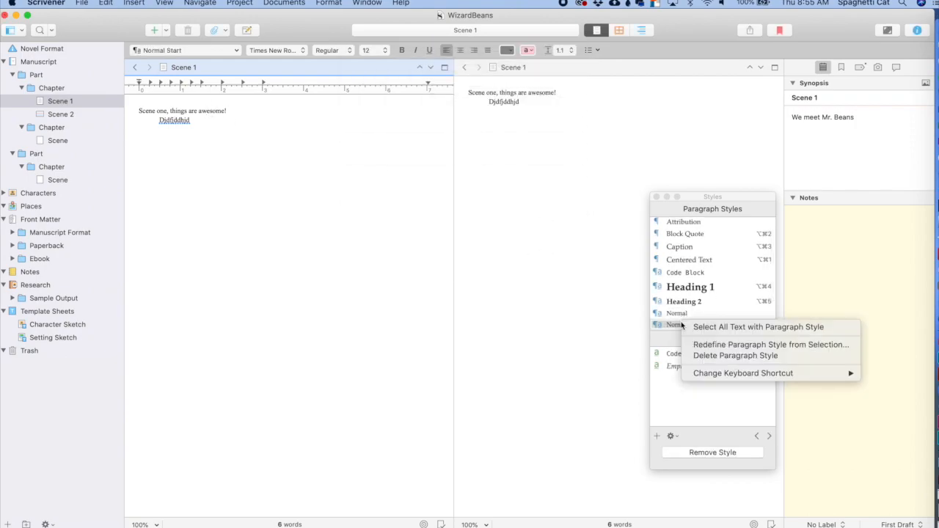
left_click(745, 345)
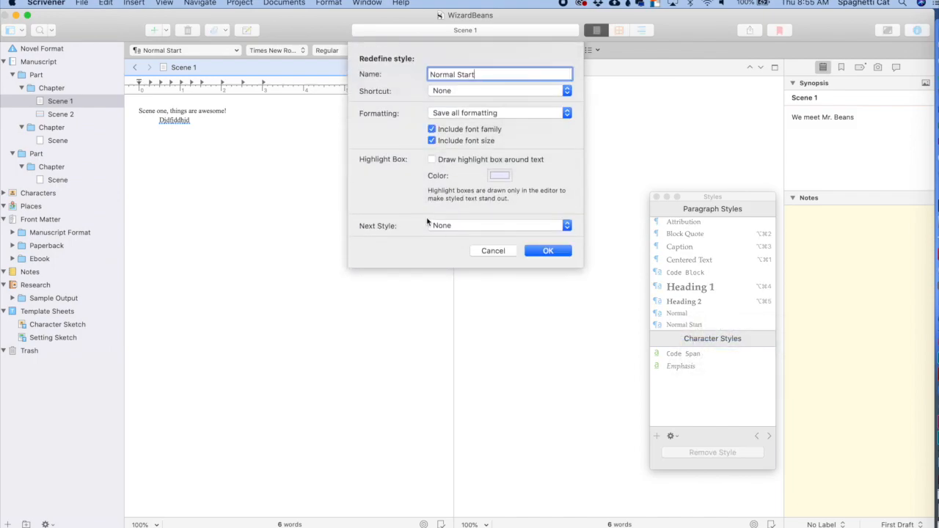
left_click(461, 228)
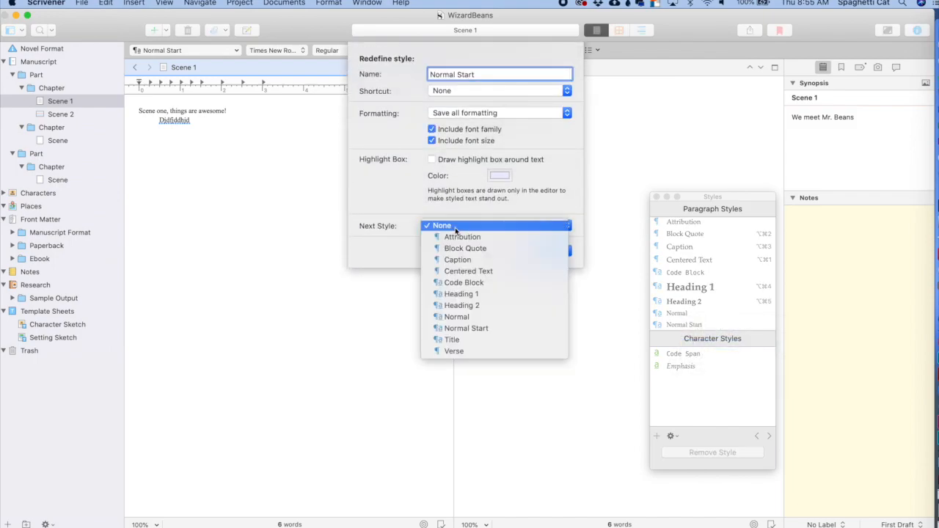
left_click(463, 318)
left_click(539, 250)
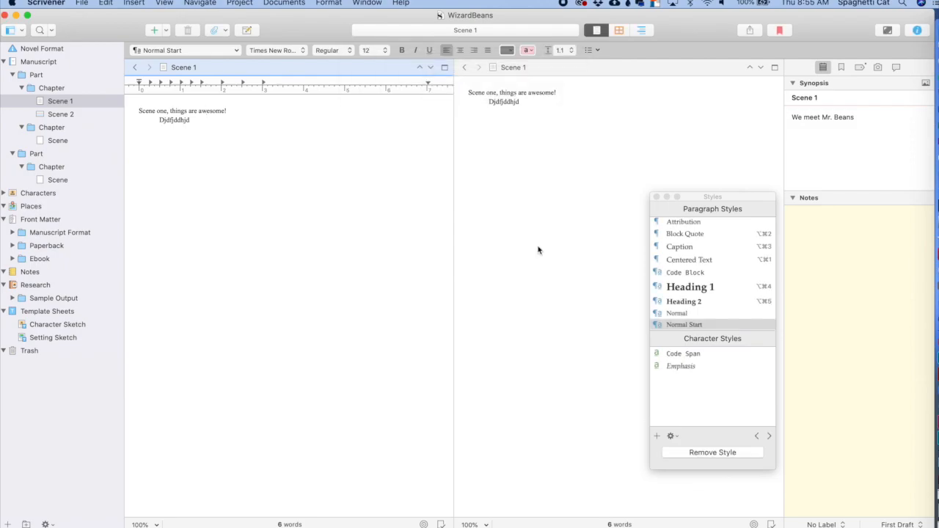
Replace all of Scene 1's text with "This is the start of y chapter." followed by short paragraphs beginning with "More writing."
left_click(209, 121)
key("super+a")
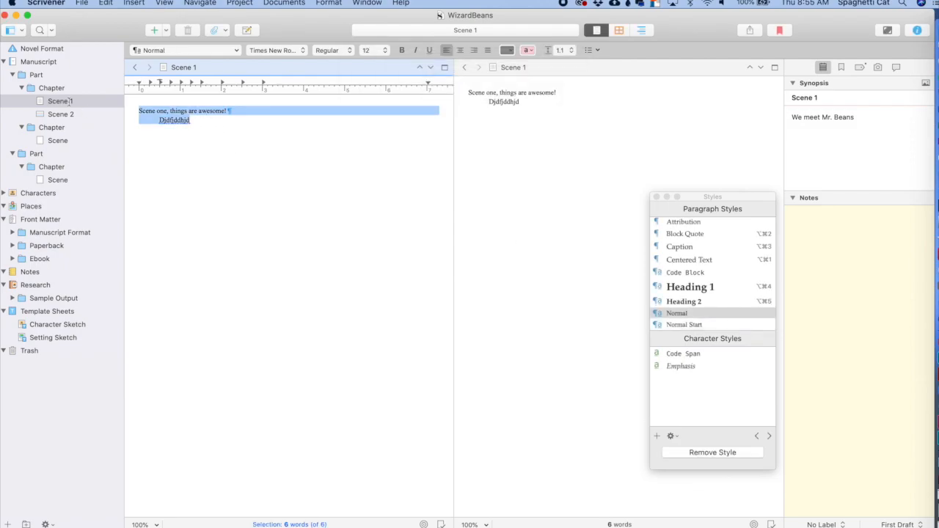
key("BackSpace")
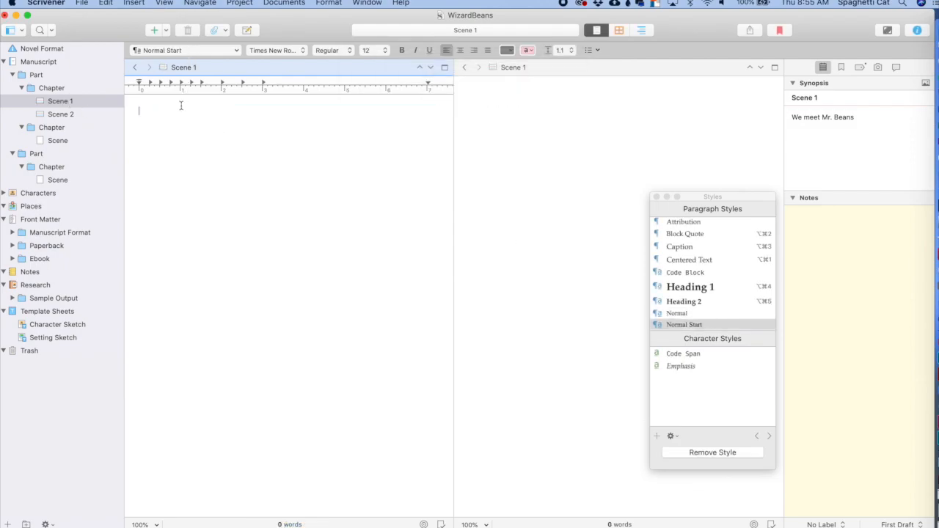
type("This is the start")
key("BackSpace")
type("od")
key("BackSpace")
type("f y chapter.")
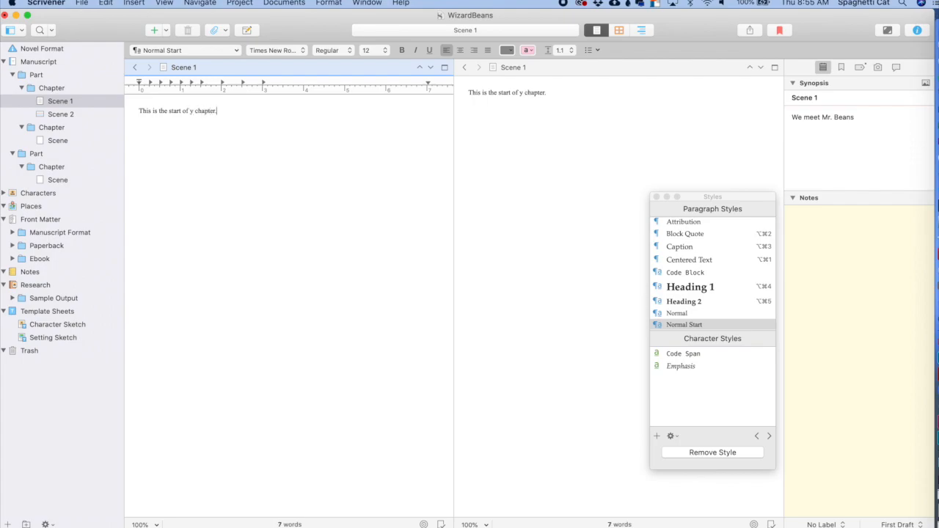
key("Return")
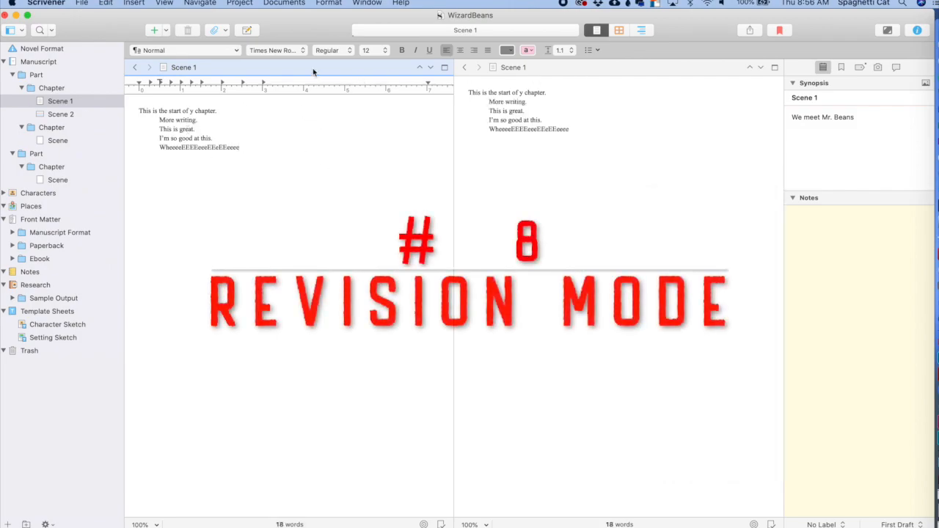
Turn on First Revision mode and add the paragraph "Everything new that I type is in RED!" to Scene 1
left_click(328, 3)
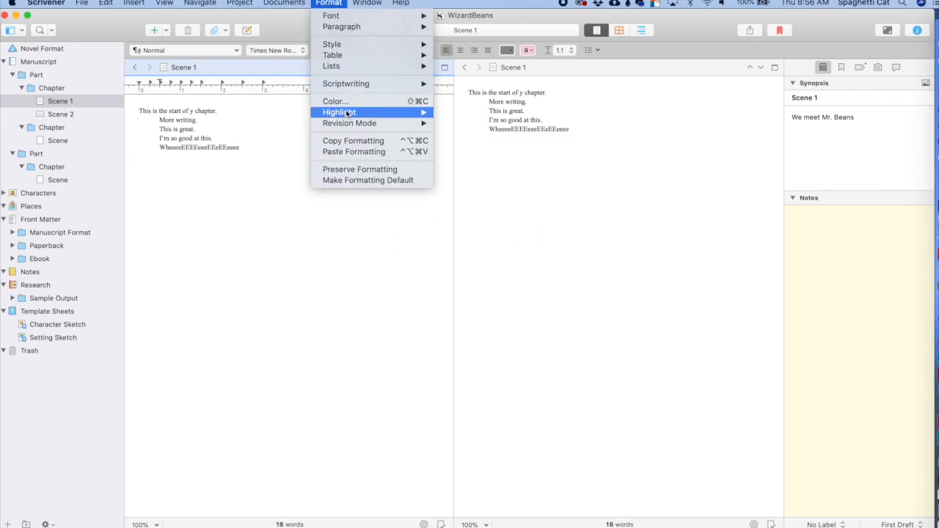
mouse_move(349, 124)
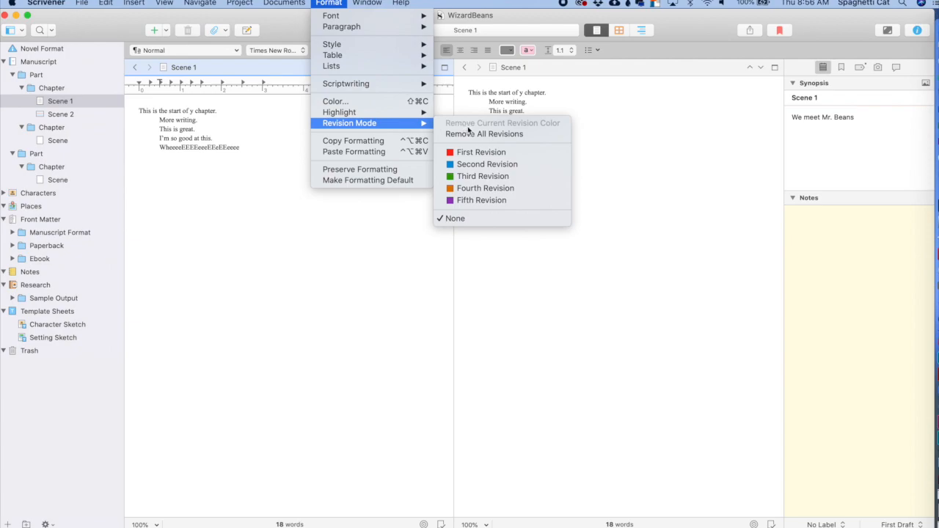
left_click(470, 152)
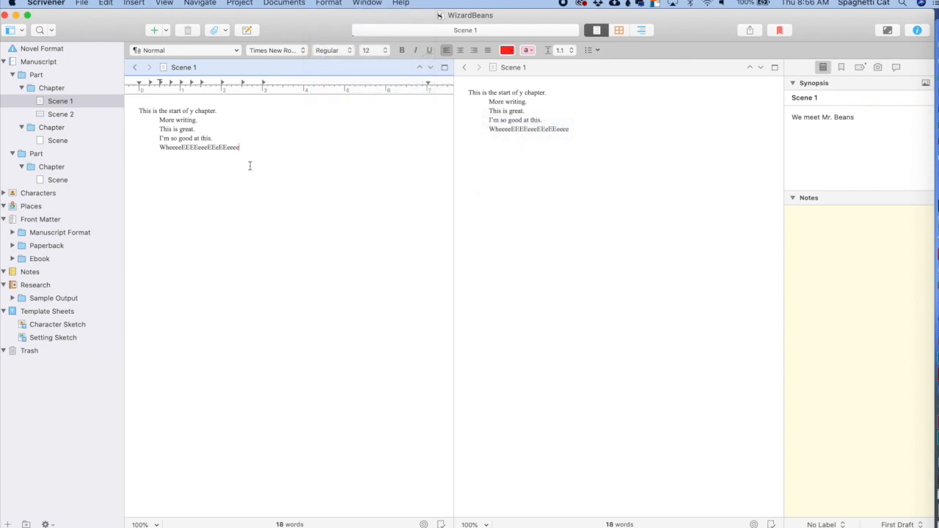
key("Return")
type("Everything new that I type is in RED!")
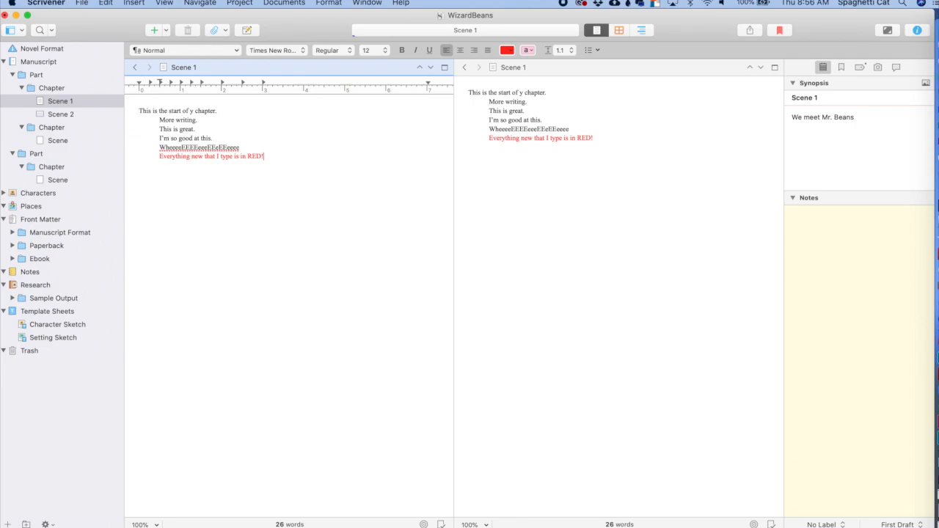
Remove all revision colors from Scene 1's text
left_click(284, 3)
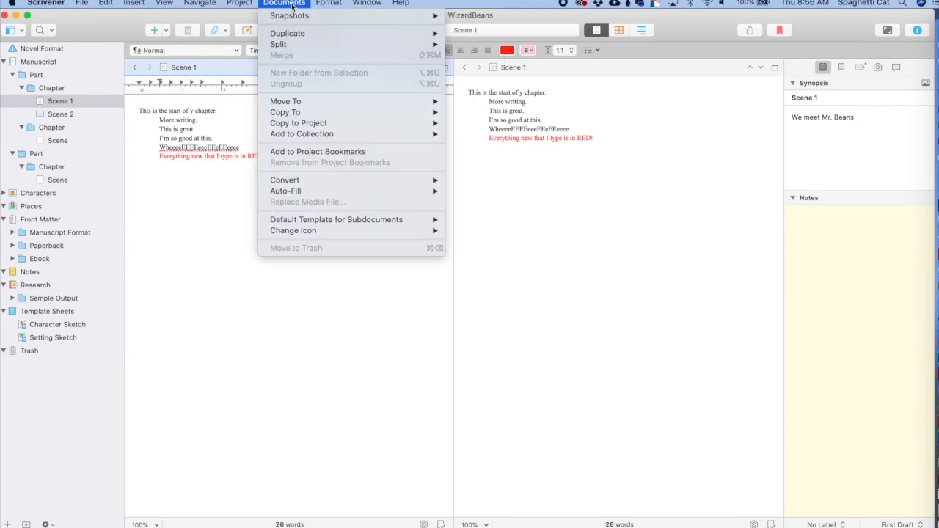
mouse_move(329, 3)
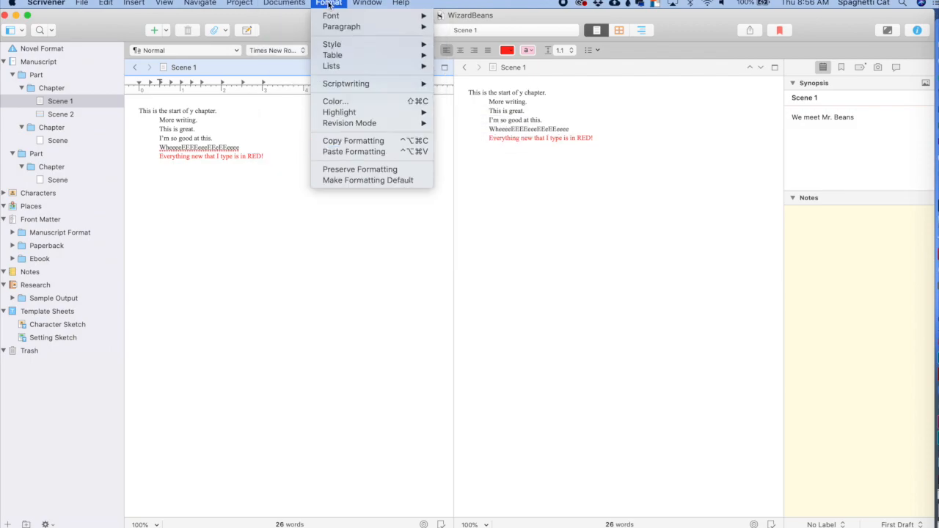
mouse_move(345, 126)
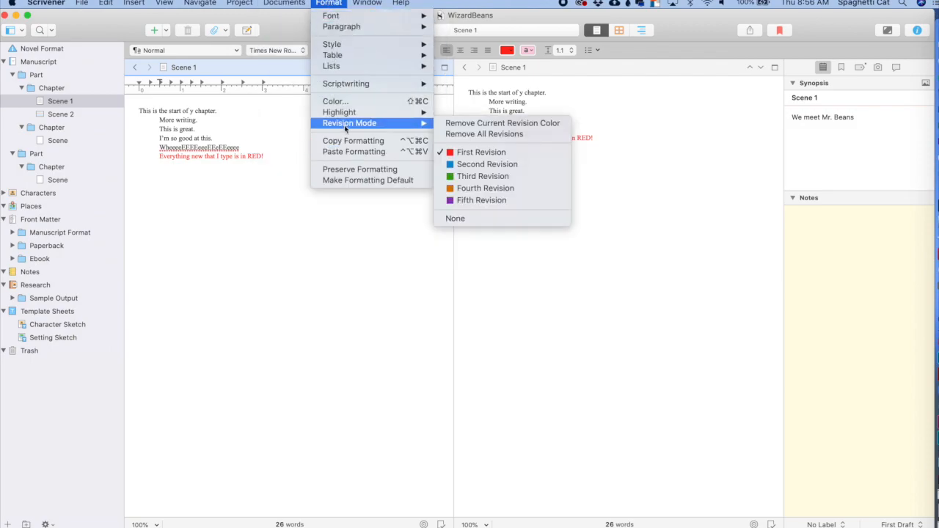
left_click(497, 134)
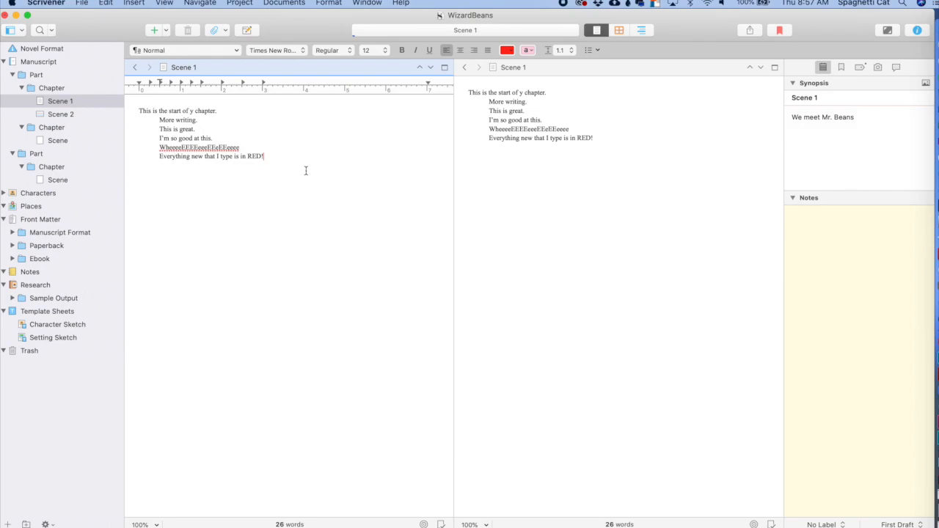
Switch to Second Revision mode and add the paragraph "Now everything is BLUE!" at the end of Scene 1
left_click(296, 3)
mouse_move(323, 4)
mouse_move(352, 124)
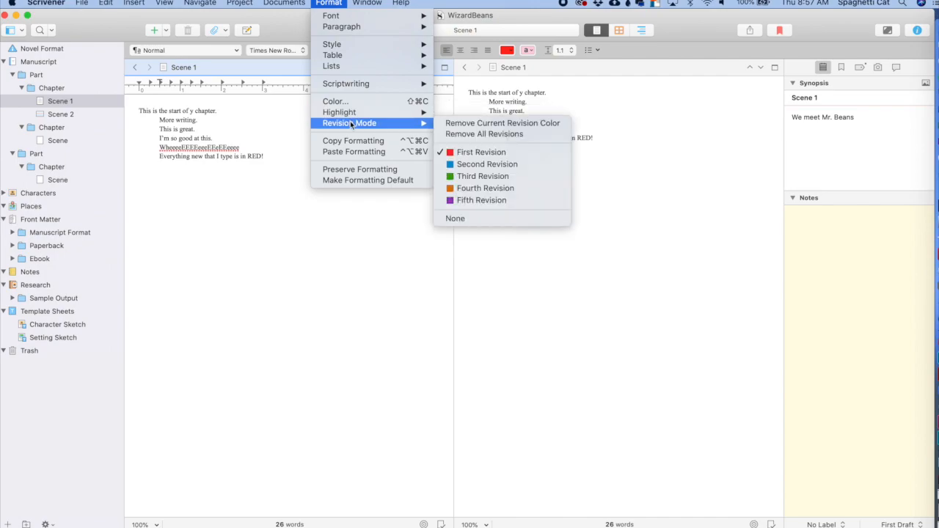
left_click(478, 163)
type("Now everything is BLUE!")
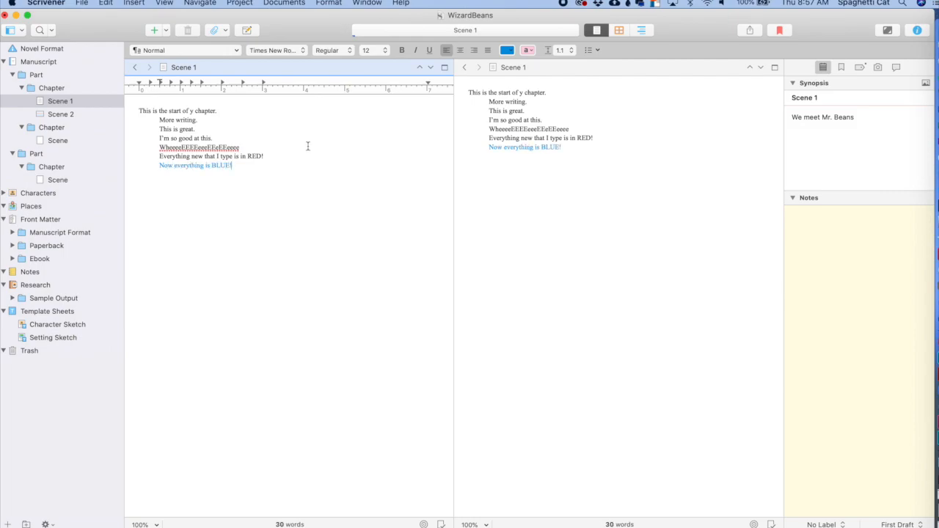
left_click(329, 3)
mouse_move(367, 125)
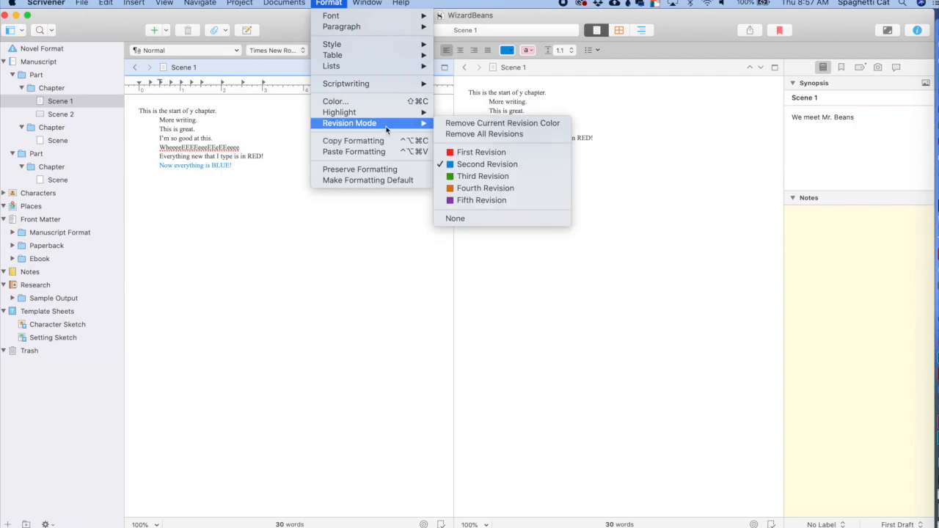
left_click(246, 162)
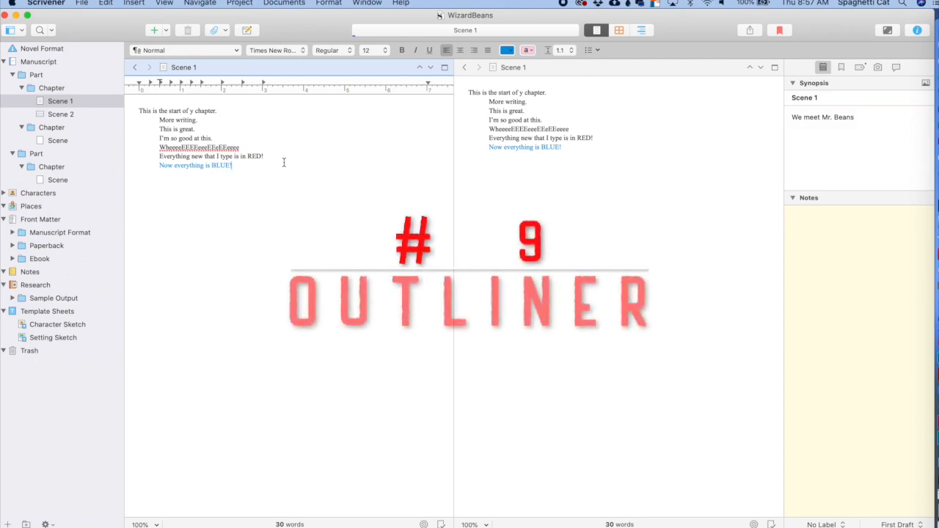
Switch to the outliner, close the split editor, and show the whole Manuscript folder
left_click(640, 30)
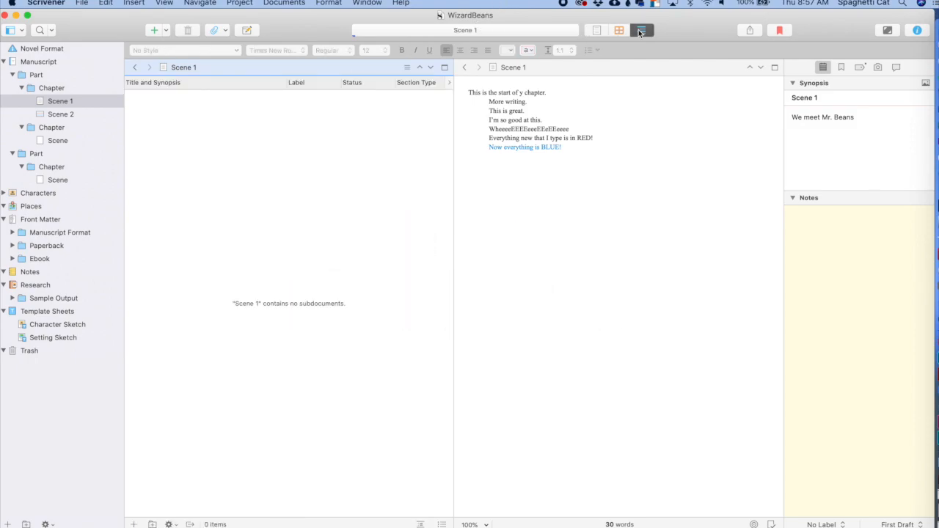
left_click(444, 67)
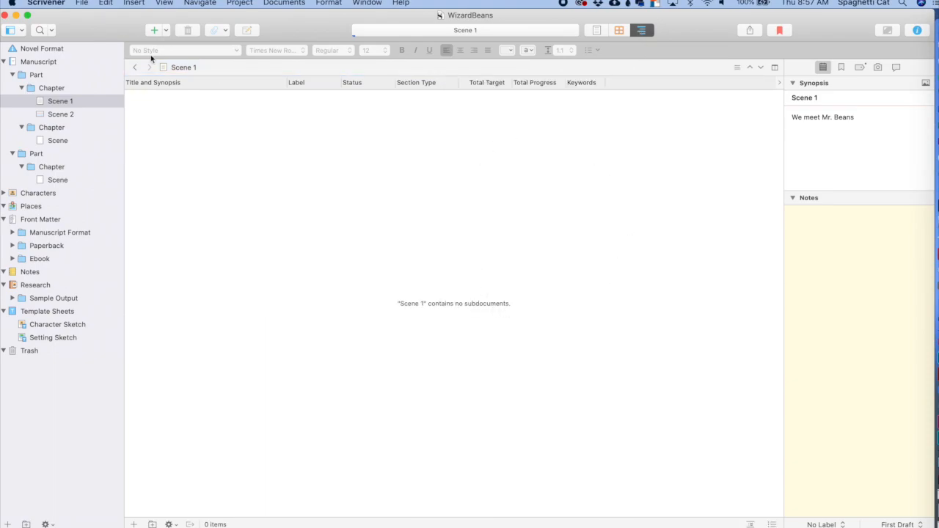
left_click(38, 62)
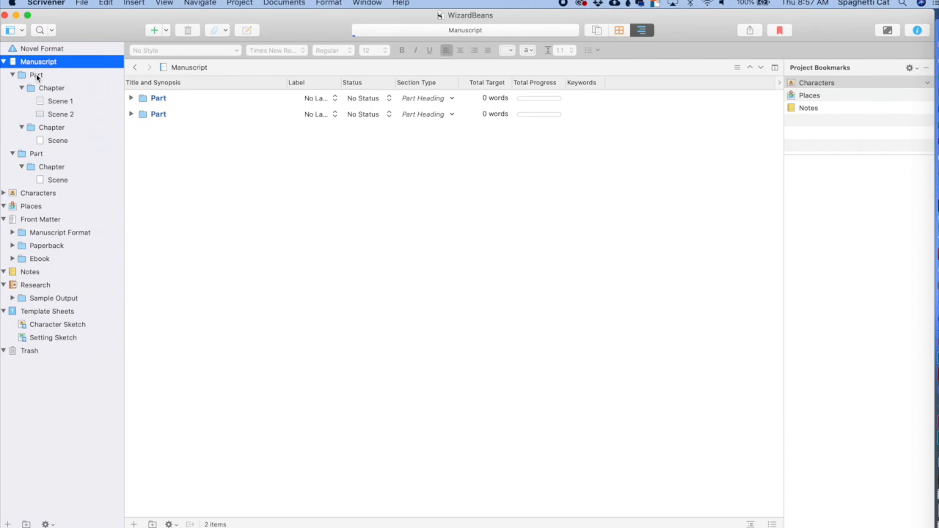
Expand both parts and all their chapters in the outliner to list every scene
left_click(132, 98)
left_click(131, 144)
left_click(141, 115)
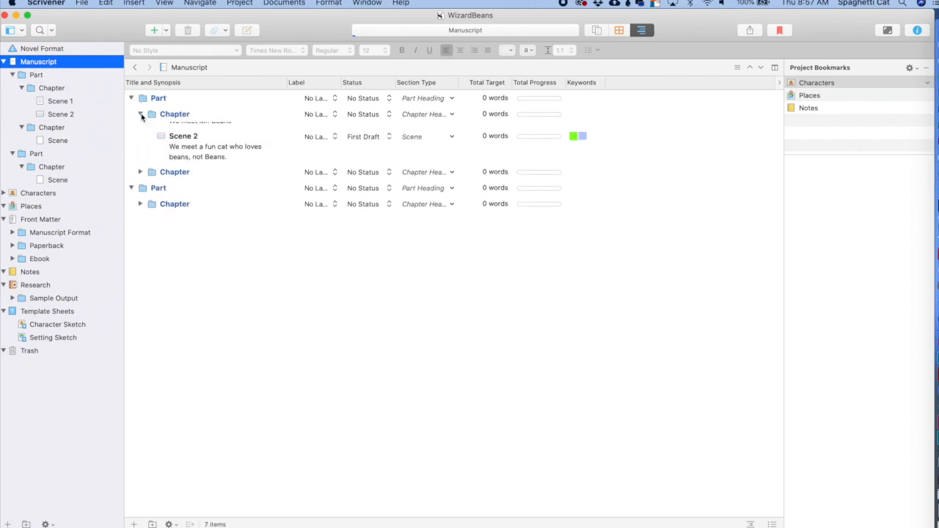
left_click(141, 191)
left_click(141, 240)
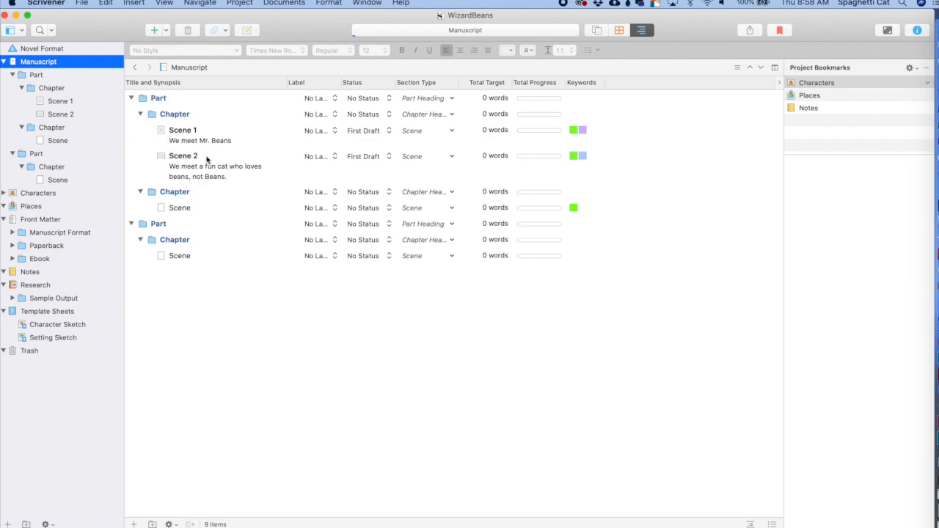
Add a new text document named "Scene 3" to the first chapter of the first part
left_click(61, 115)
right_click(62, 115)
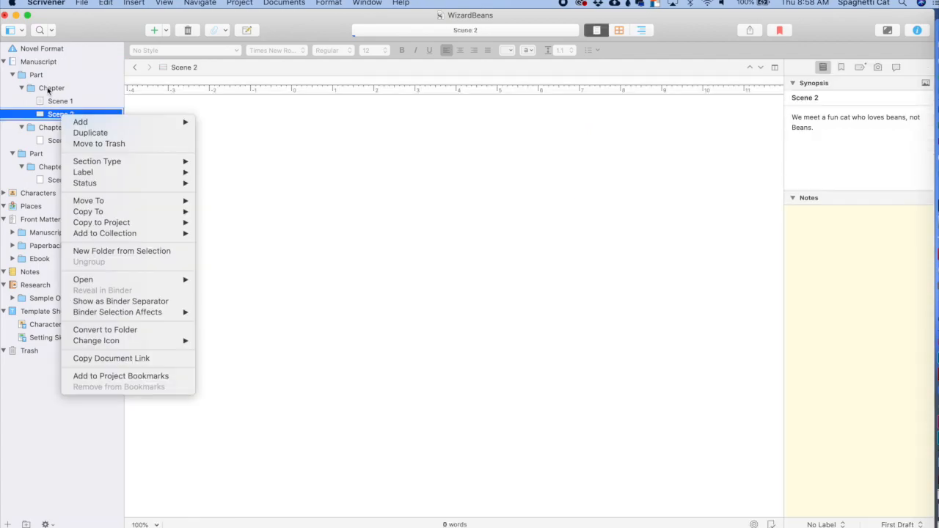
left_click(49, 90)
left_click(49, 90)
right_click(48, 89)
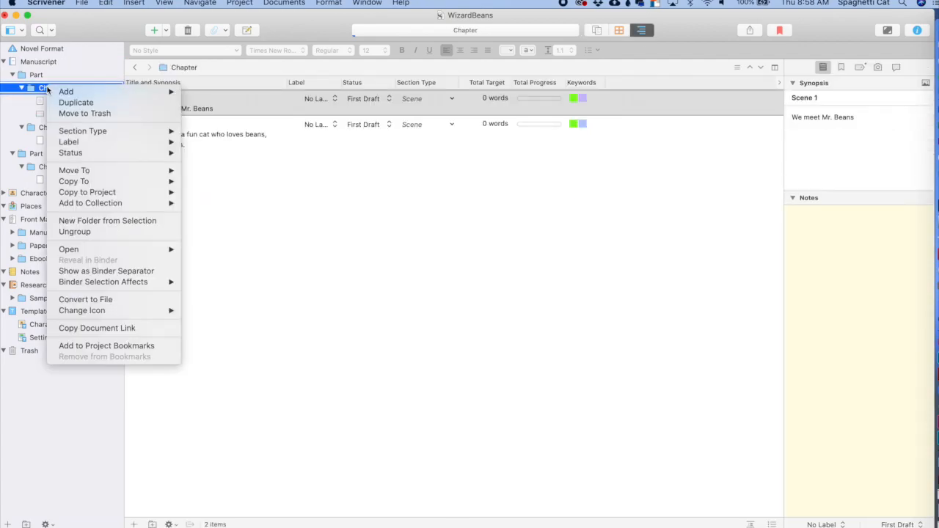
mouse_move(66, 91)
left_click(199, 92)
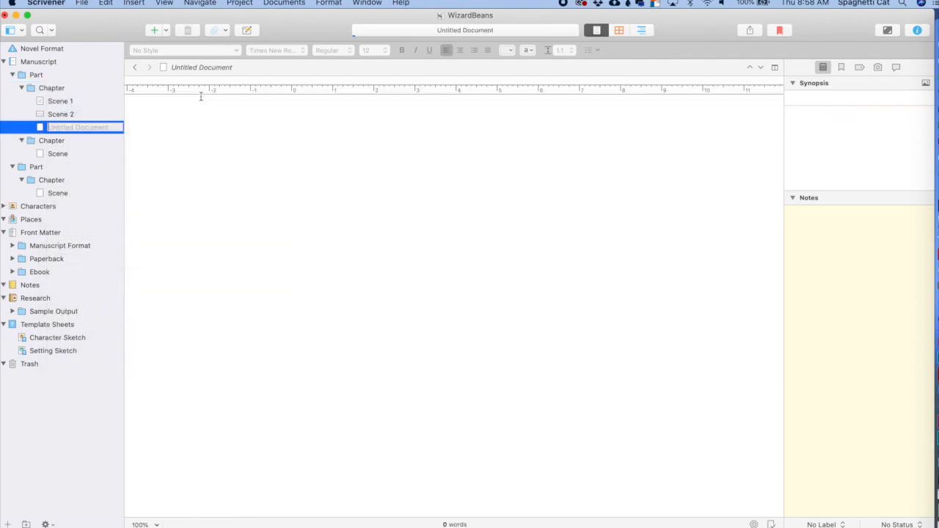
type("Scene")
key("Return")
Show the first part in the outliner and give Scene 3 the synopsis "More things happen."
left_click(641, 30)
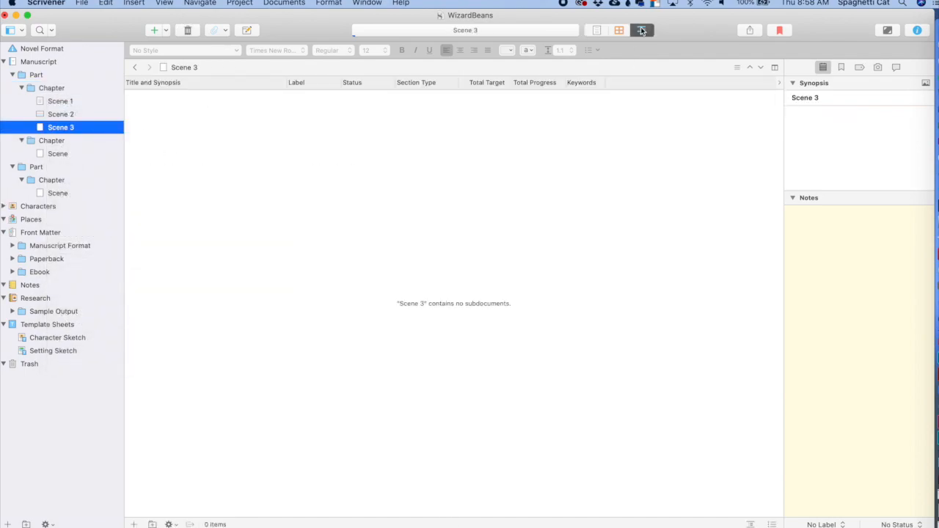
left_click(44, 86)
left_click(34, 76)
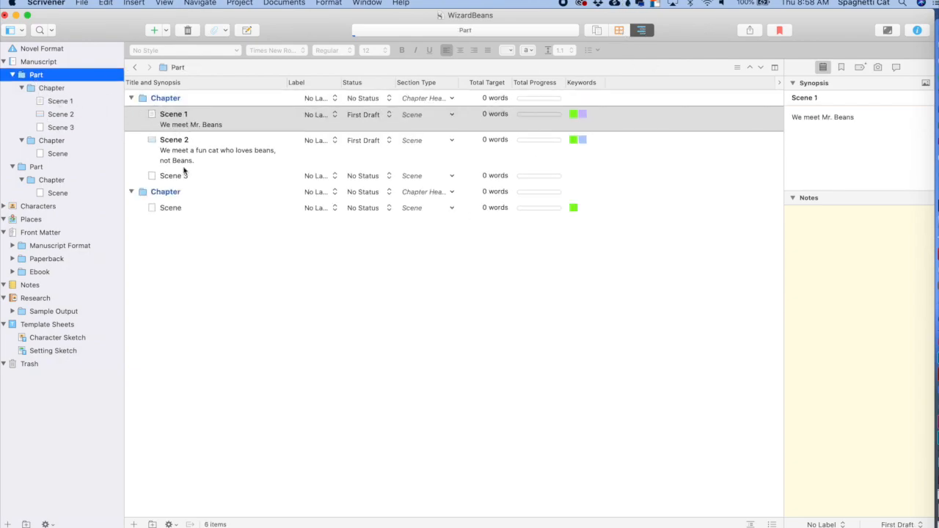
left_click(178, 176)
left_click(797, 110)
type("More things happens")
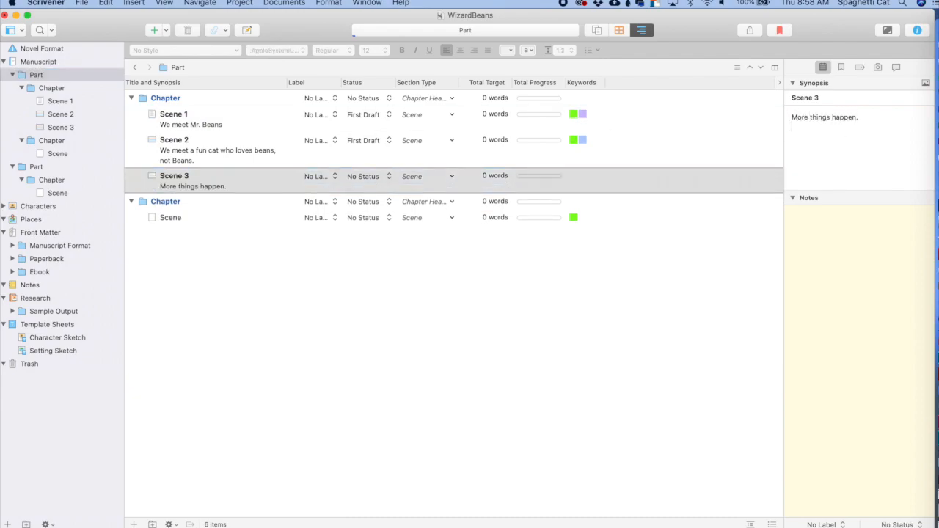
key("BackSpace")
Open Scene 1 and Scene 2 in turn to review their text alongside their synopses
left_click(71, 104)
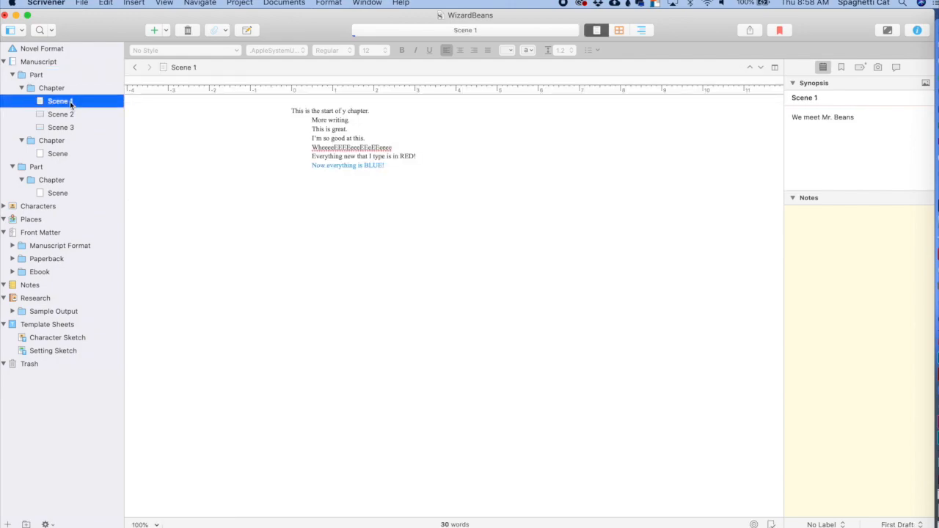
left_click(835, 141)
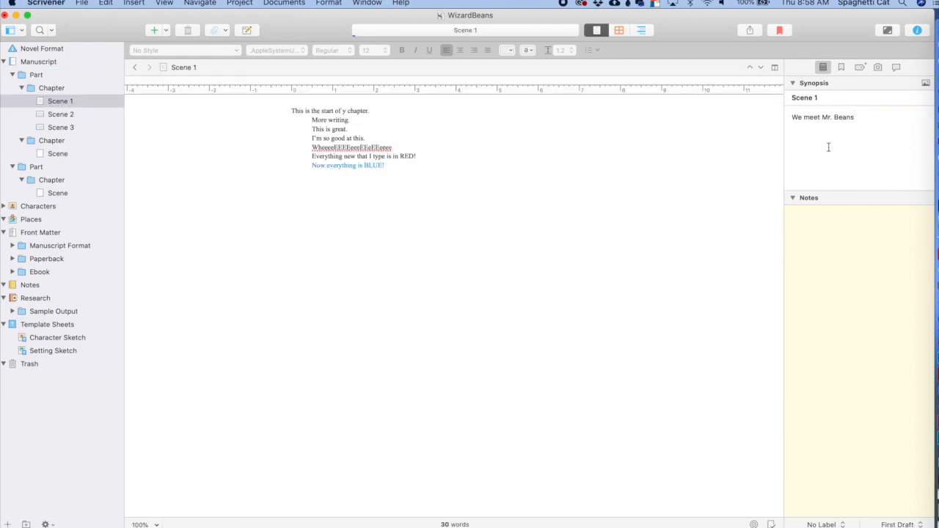
left_click(65, 116)
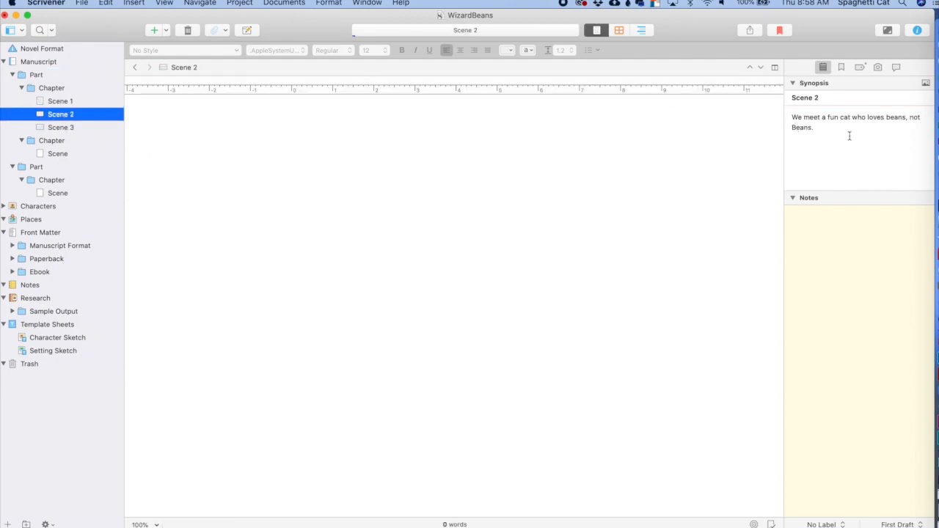
Show the Research folder in the outliner and split the editor into two side-by-side panes
left_click(51, 89)
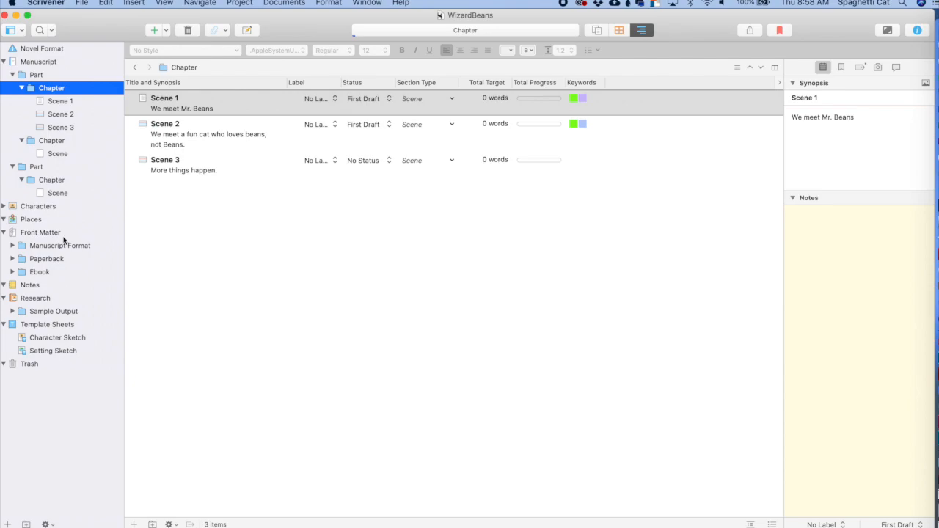
left_click(42, 298)
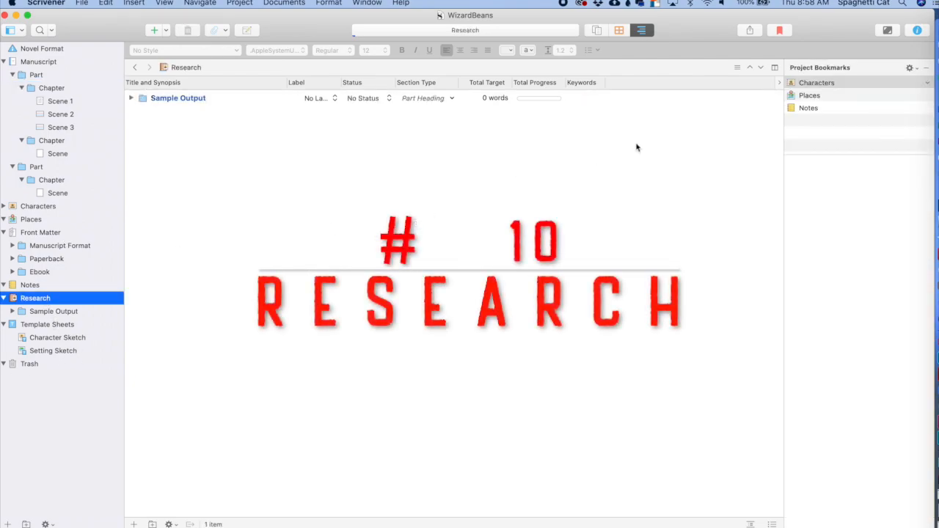
left_click(775, 67)
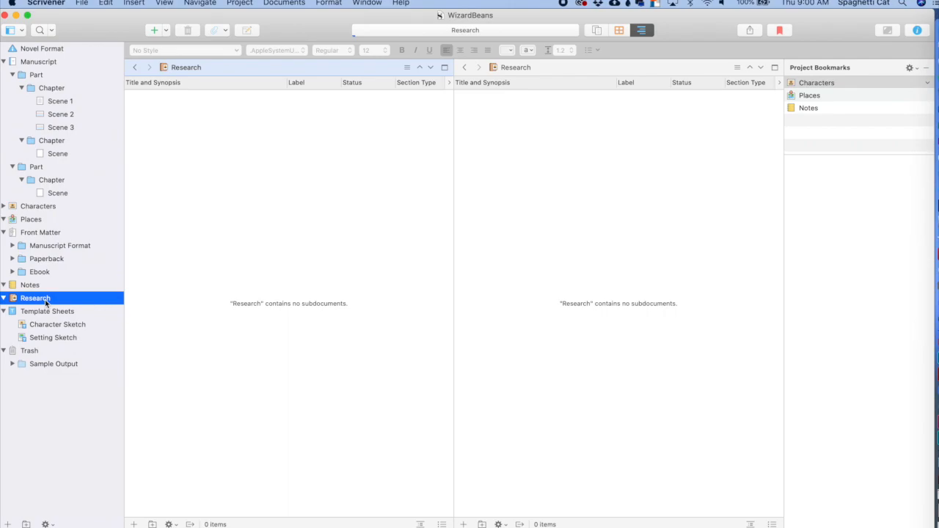
Add eBay's 1999 Beanie Baby web page to the Research folder with the title "Beanie Babies on EBay"
right_click(44, 299)
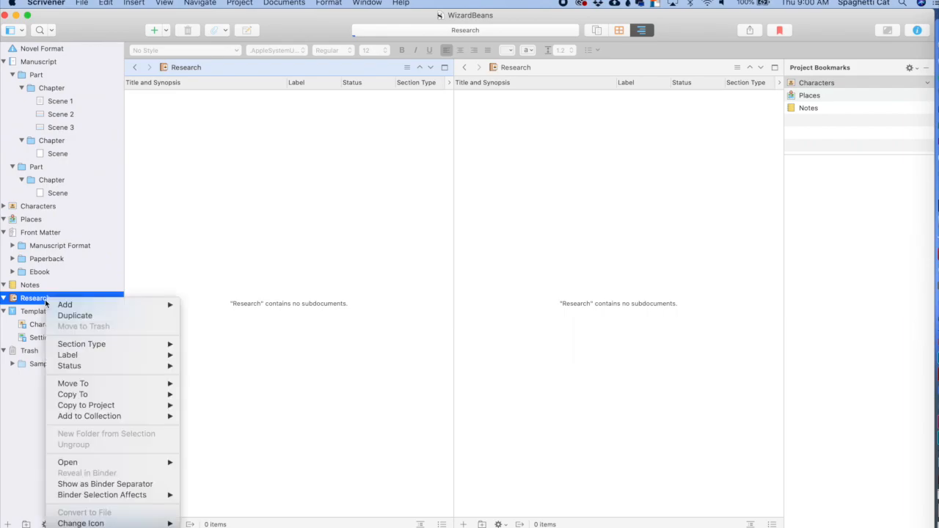
mouse_move(73, 306)
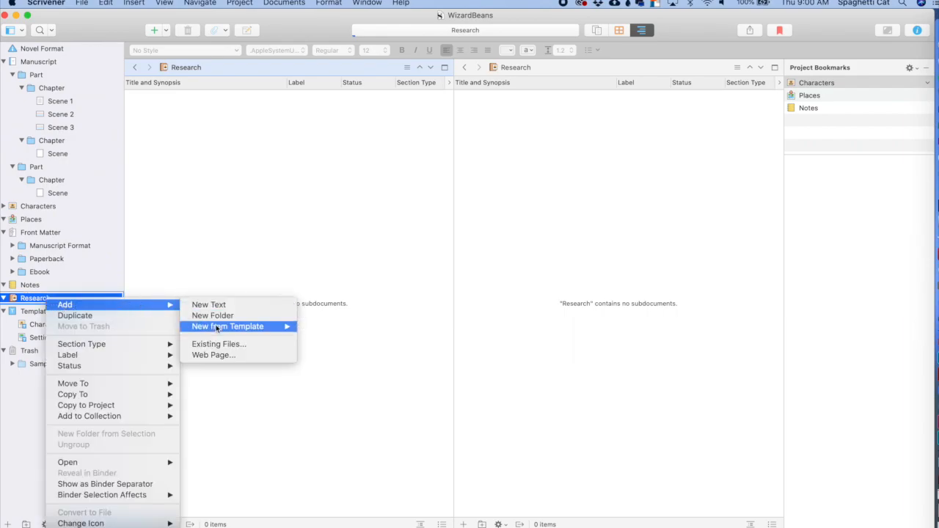
left_click(218, 357)
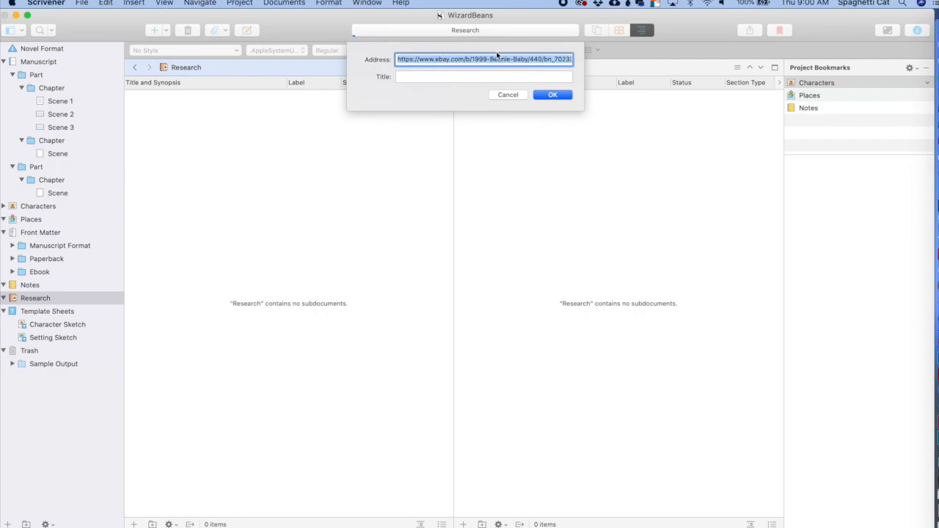
left_click(450, 75)
type("Beanie Babies on E")
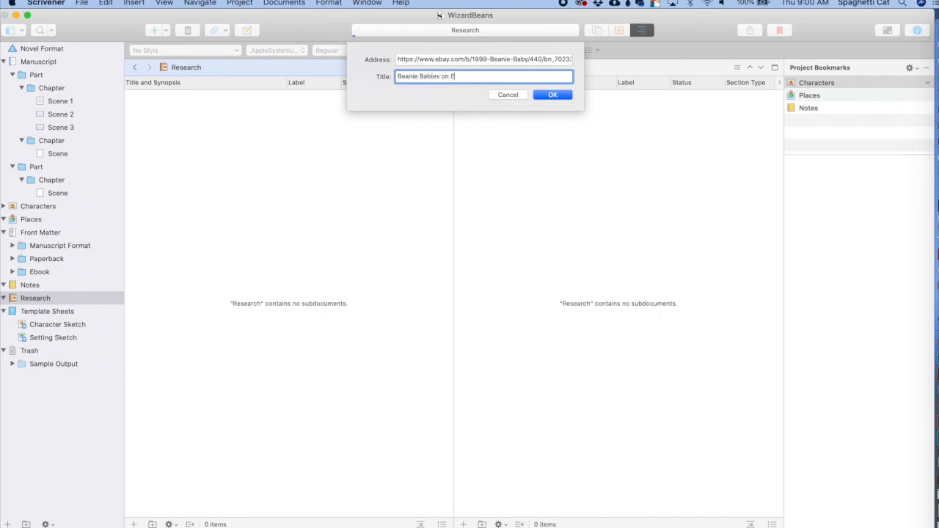
type("Bay")
left_click(559, 96)
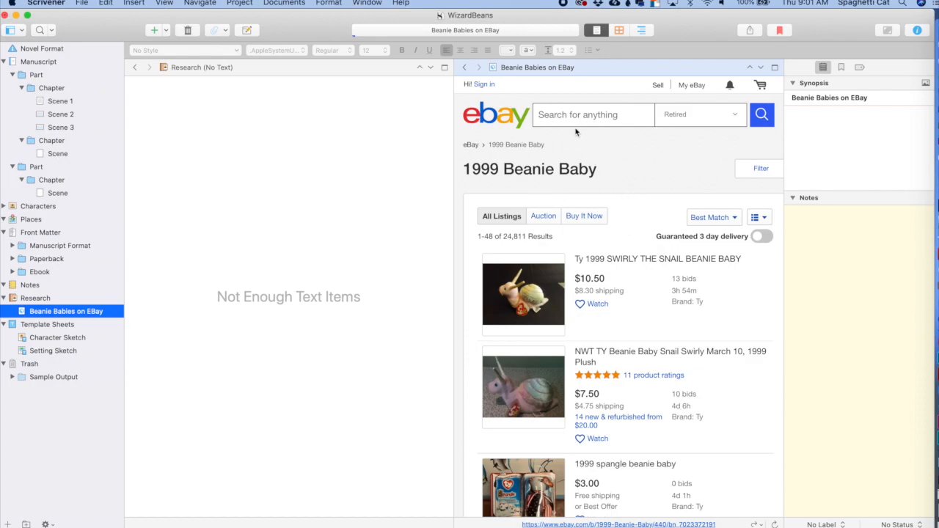
Browse the listings on the imported Beanie Babies on EBay page from beginning to end inside the editor
scroll(679, 152, "down", 3)
scroll(679, 152, "down", 15)
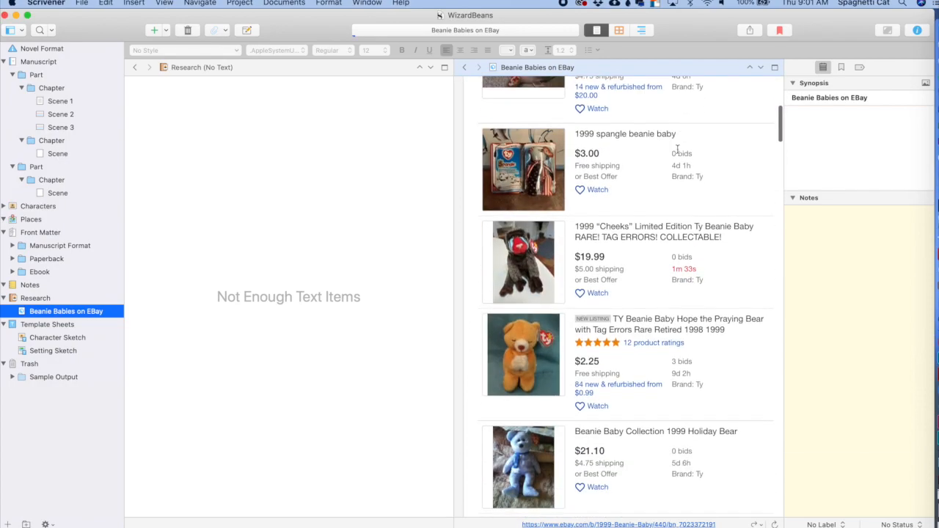
scroll(677, 151, "down", 5)
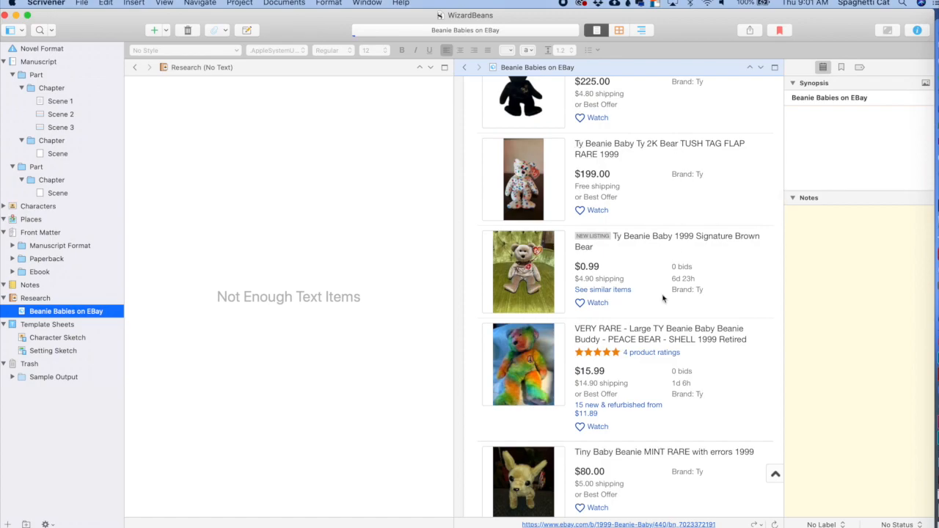
scroll(663, 300, "down", 5)
scroll(663, 300, "up", 20)
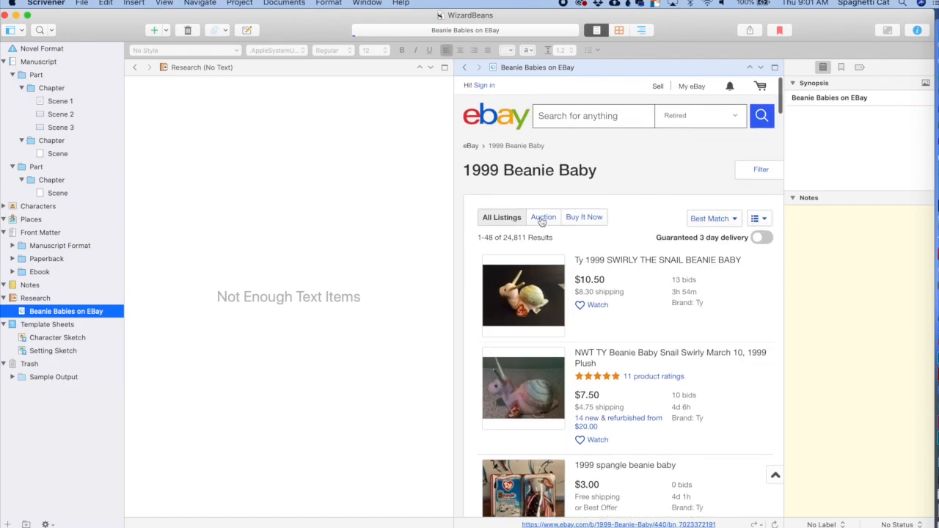
scroll(577, 184, "down", 1)
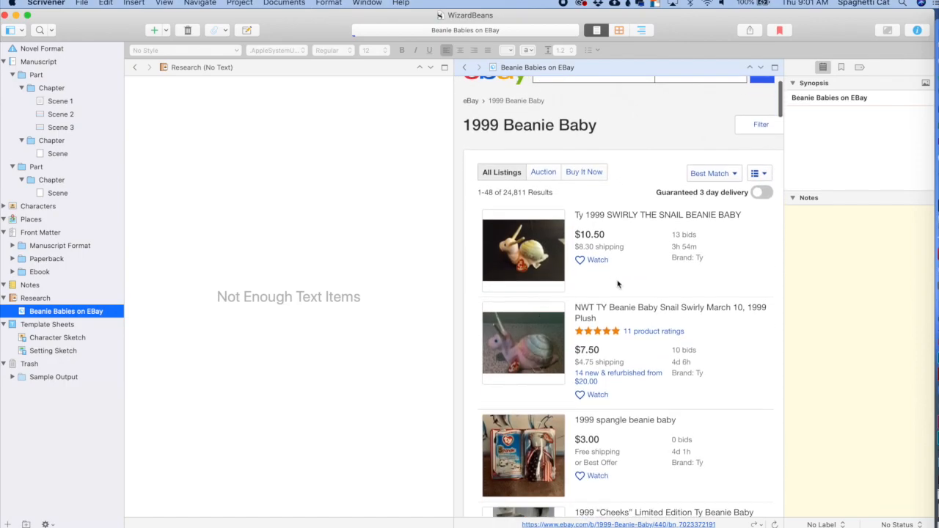
scroll(623, 284, "down", 8)
scroll(621, 290, "down", 15)
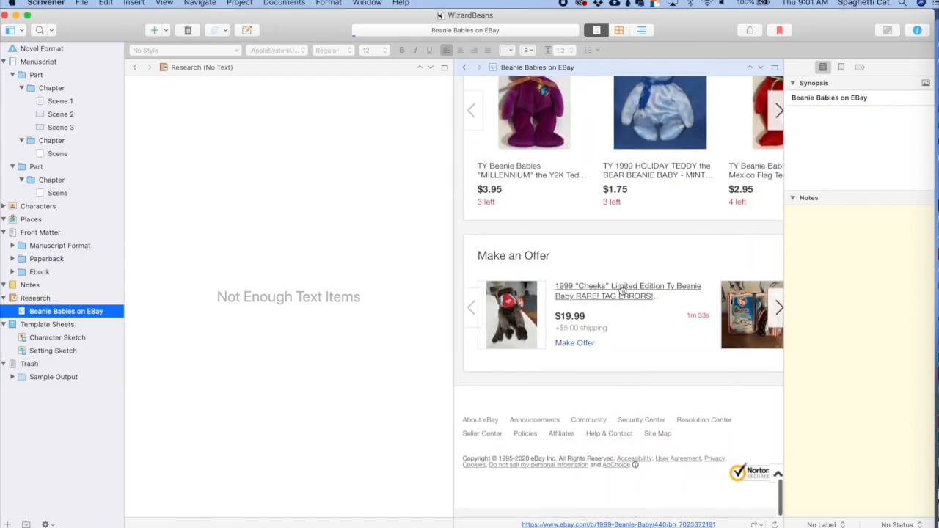
scroll(622, 290, "up", 20)
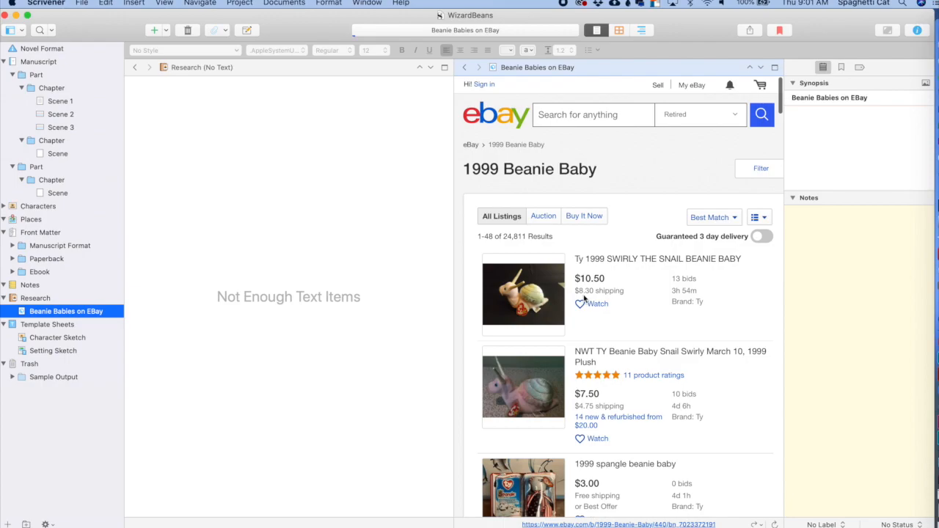
scroll(585, 298, "down", 1)
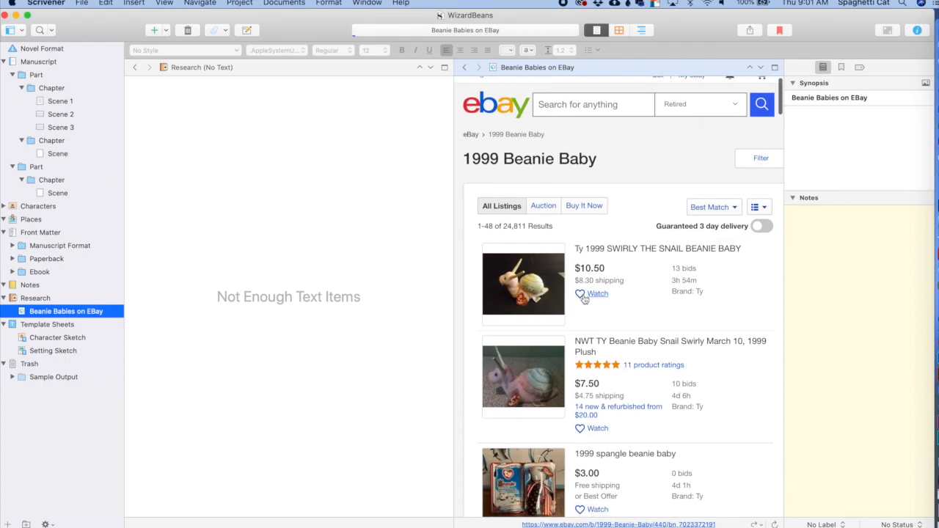
left_click(51, 313)
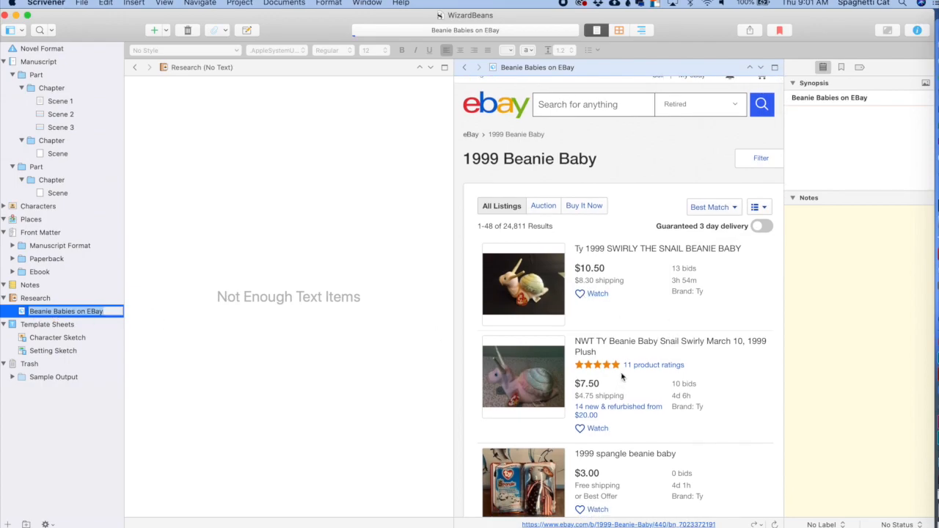
scroll(541, 419, "down", 5)
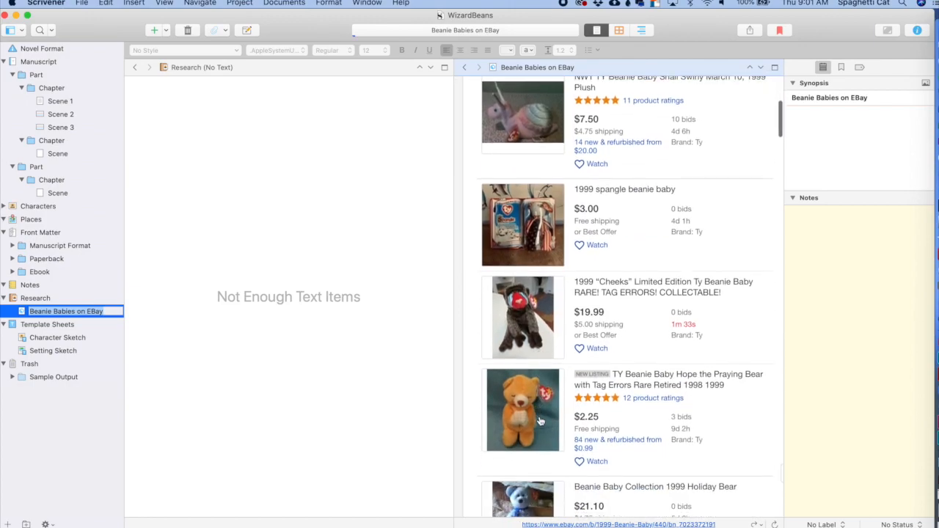
Open Beanie Babies on EBay in the empty editor pane as well and collapse the Front Matter folder
left_click(308, 356)
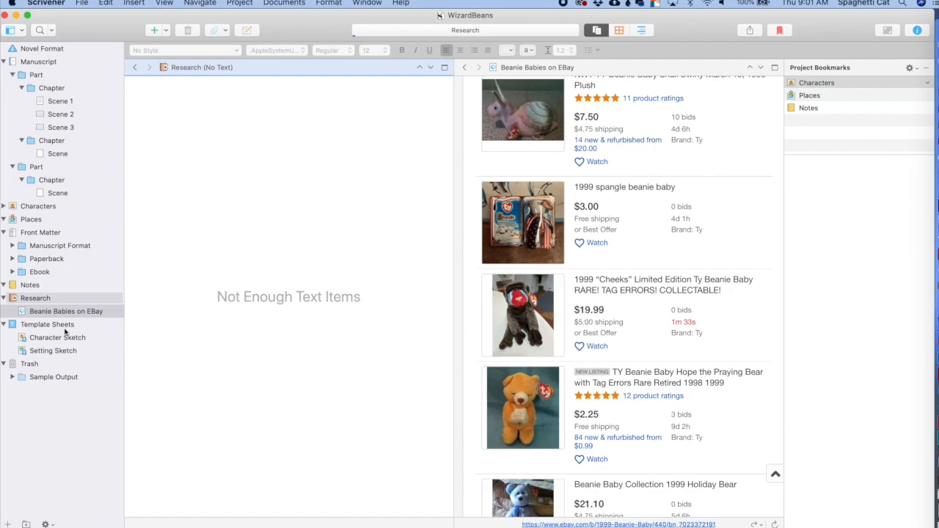
left_click(47, 316)
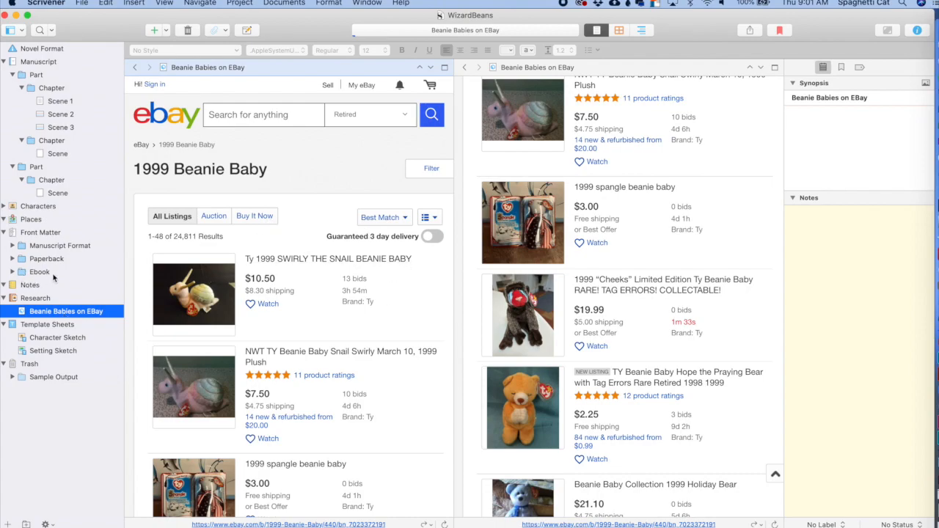
left_click(4, 233)
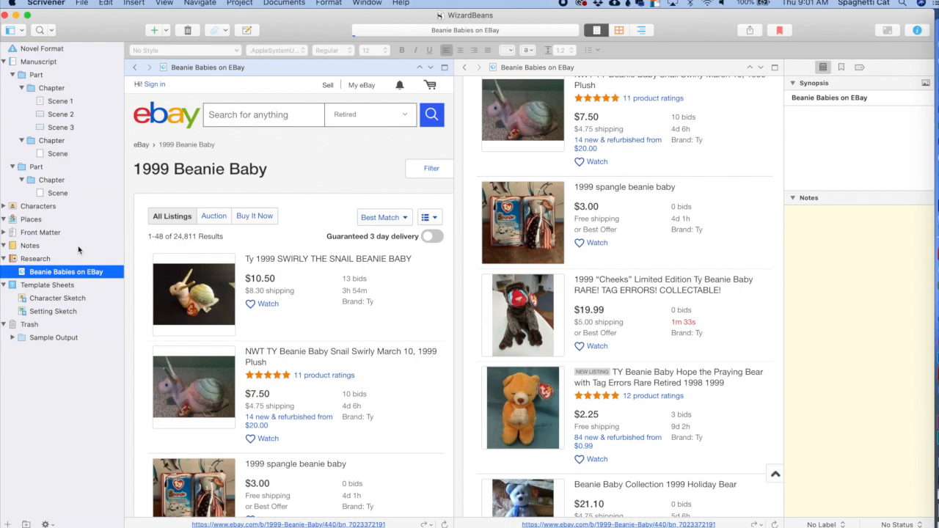